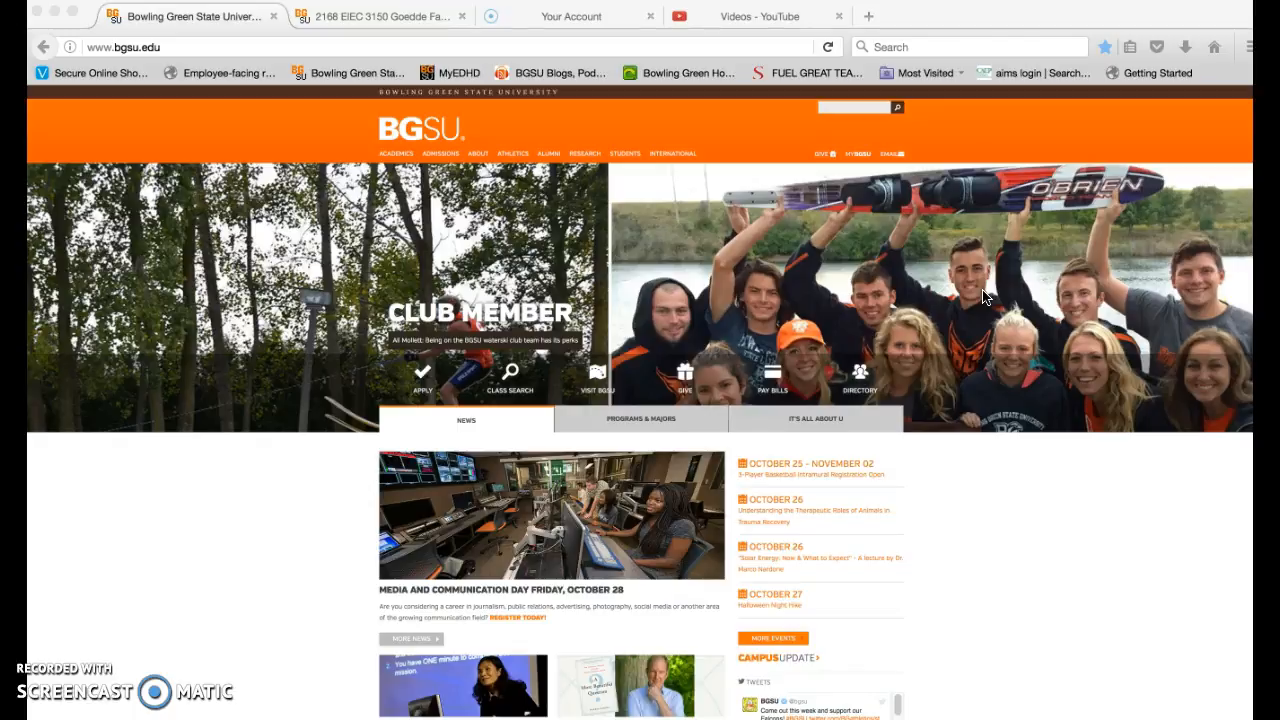
- Go from the BGSU homepage to the MyBGSU portal and open the Faculty Center from its Faculty page
{"action": "left_click", "coordinate": [985, 315]}
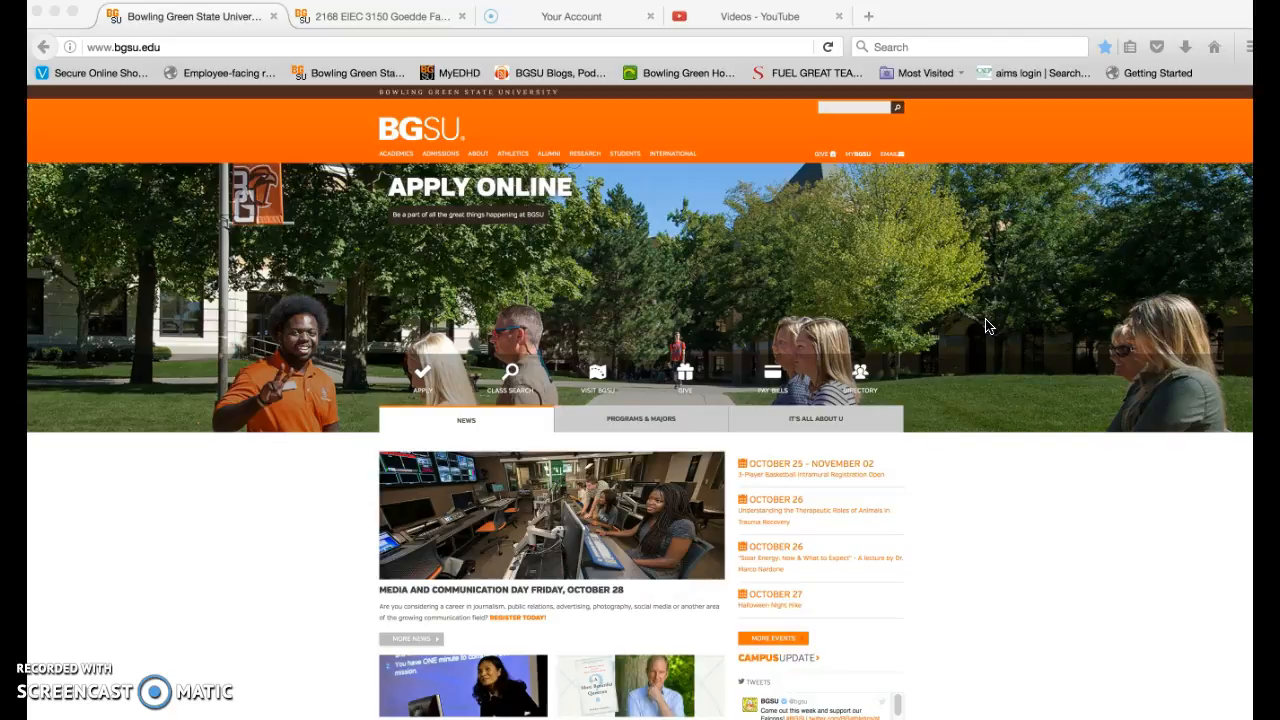
{"action": "left_click", "coordinate": [860, 155]}
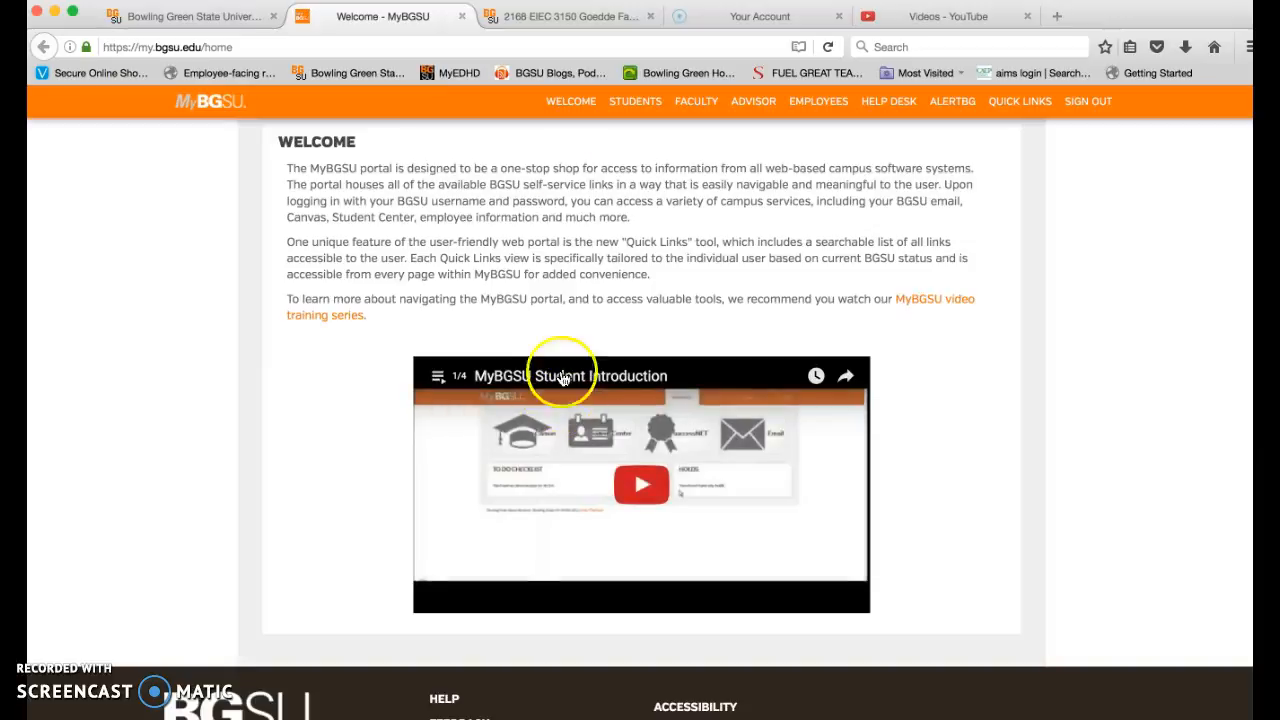
{"action": "mouse_move", "coordinate": [692, 104]}
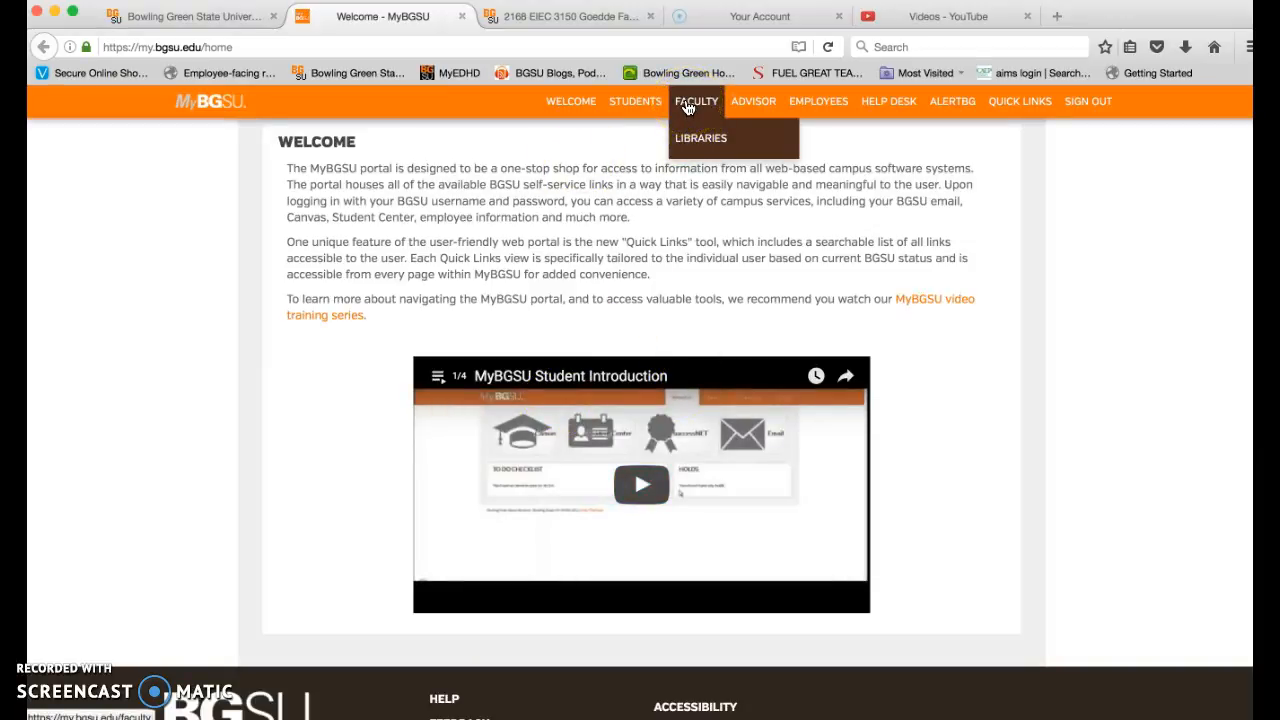
{"action": "left_click", "coordinate": [688, 104]}
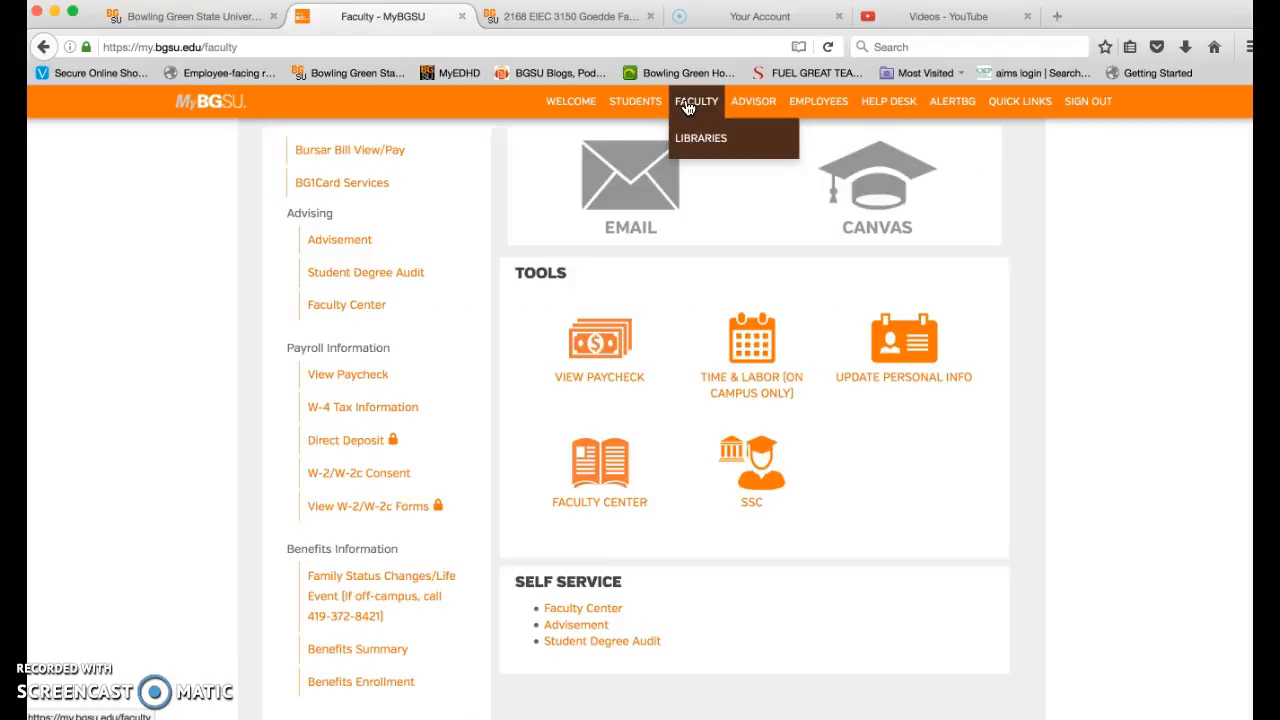
{"action": "left_click", "coordinate": [589, 467]}
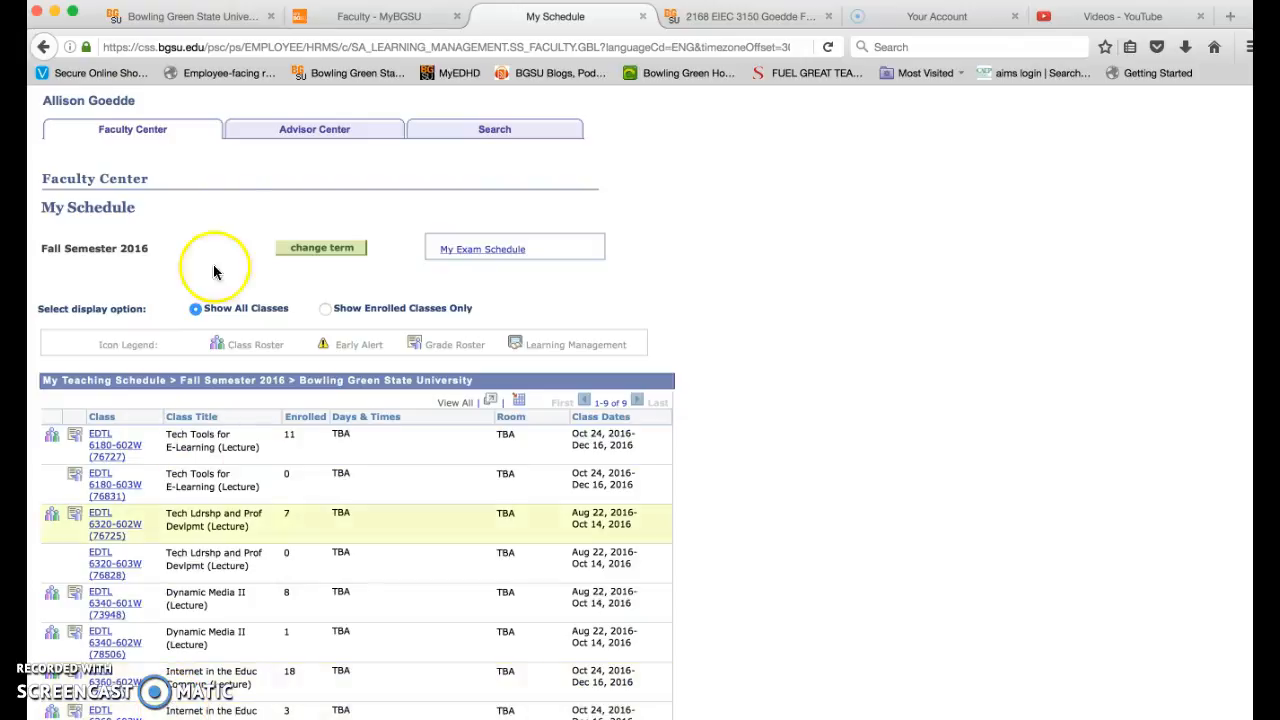
- View the advisee list in the Advisor Center and return to the Faculty Center teaching schedule
{"action": "left_click", "coordinate": [295, 133]}
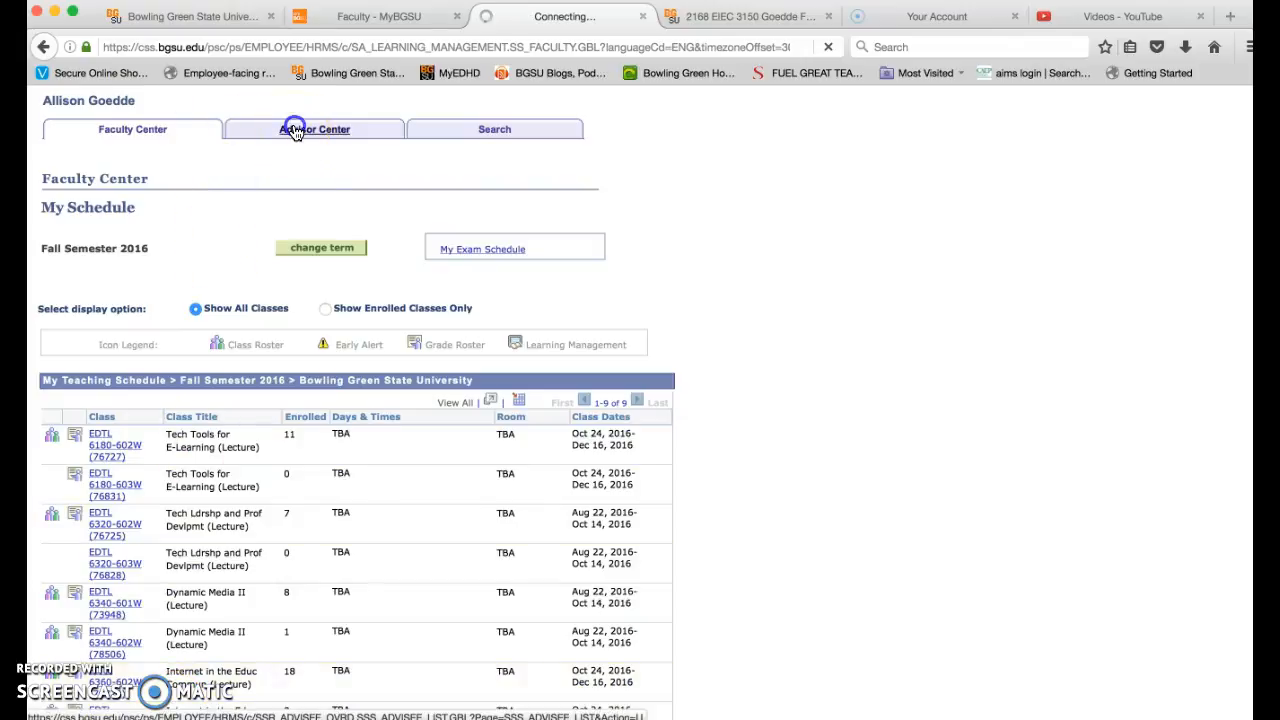
{"action": "left_click", "coordinate": [295, 133]}
{"action": "left_click", "coordinate": [482, 136]}
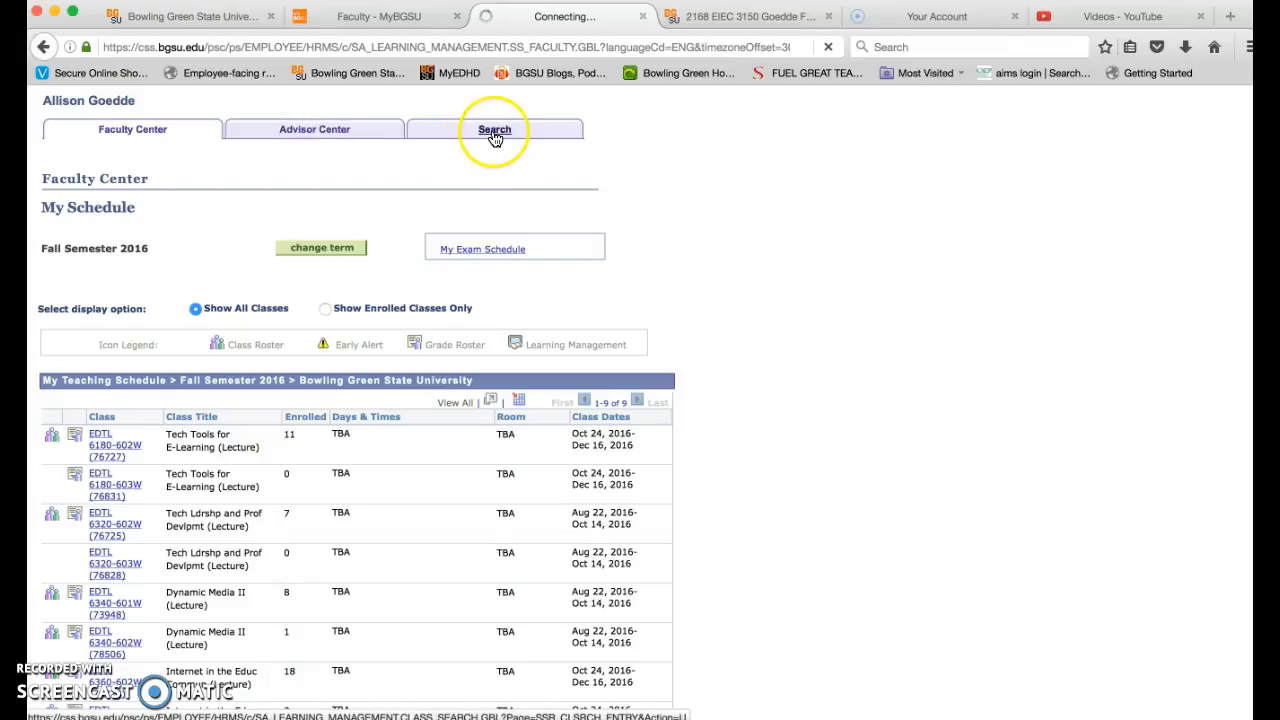
{"action": "left_click", "coordinate": [504, 134]}
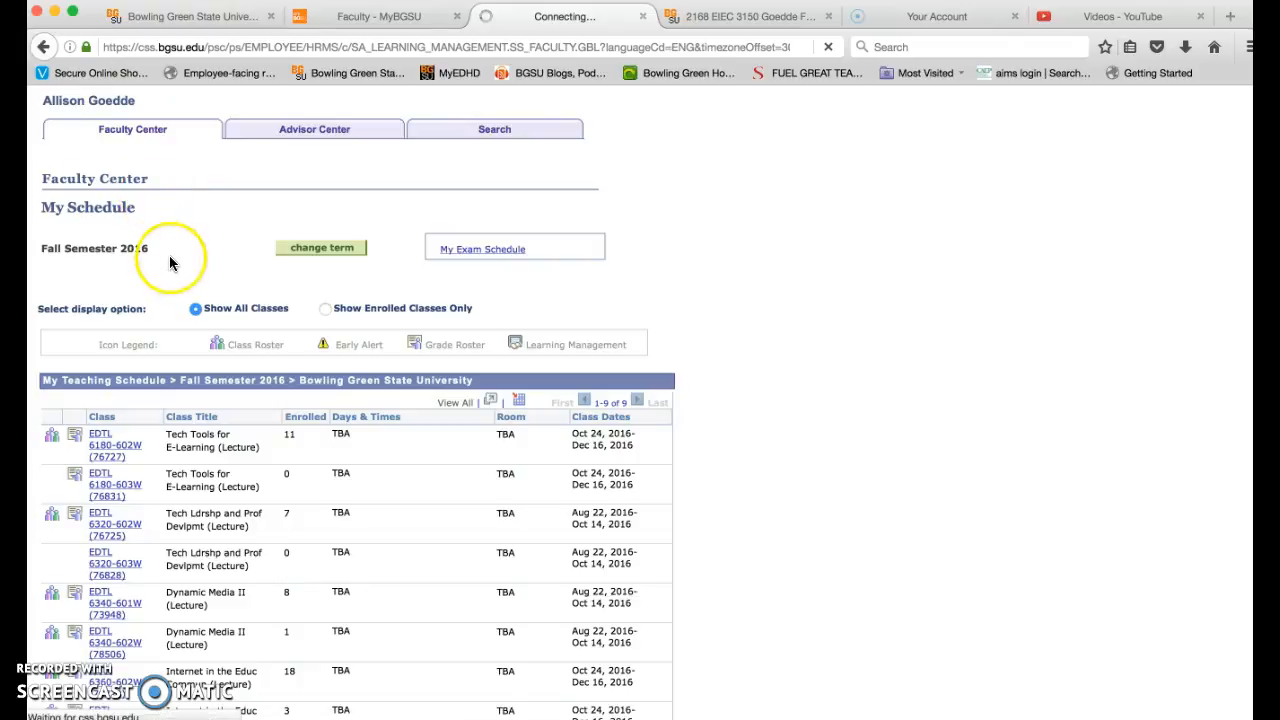
{"action": "scroll", "coordinate": [169, 263], "scroll_direction": "down", "scroll_amount": 1}
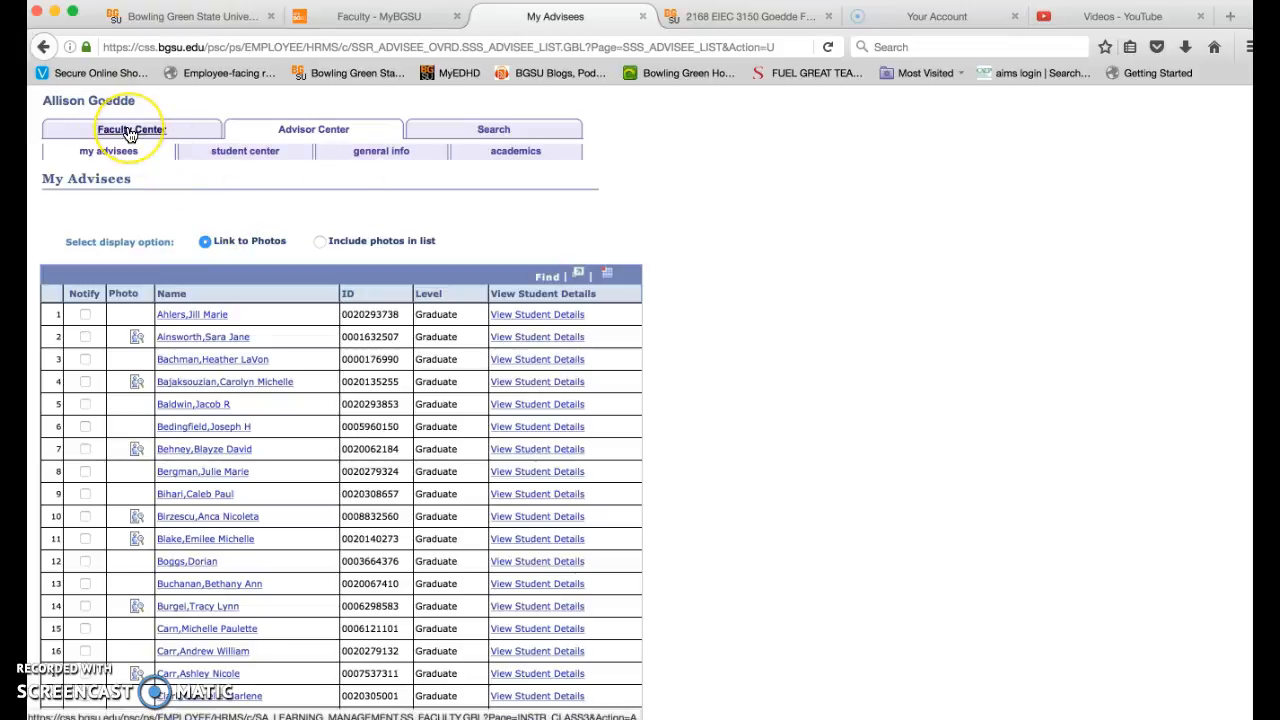
{"action": "left_click", "coordinate": [129, 133]}
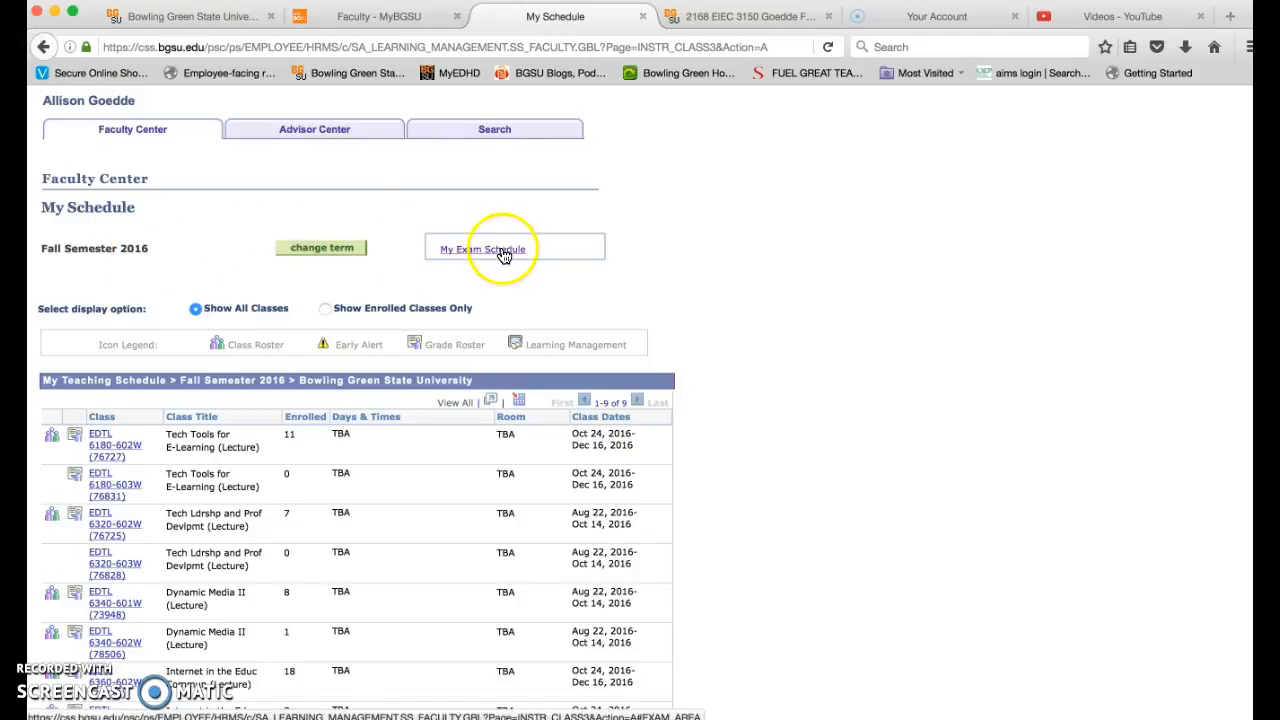
- Open the grade roster for class EIEC 3150-1003 from the Fall Semester 2016 teaching schedule
{"action": "scroll", "coordinate": [740, 382], "scroll_direction": "down", "scroll_amount": 1}
{"action": "scroll", "coordinate": [740, 380], "scroll_direction": "down", "scroll_amount": 2}
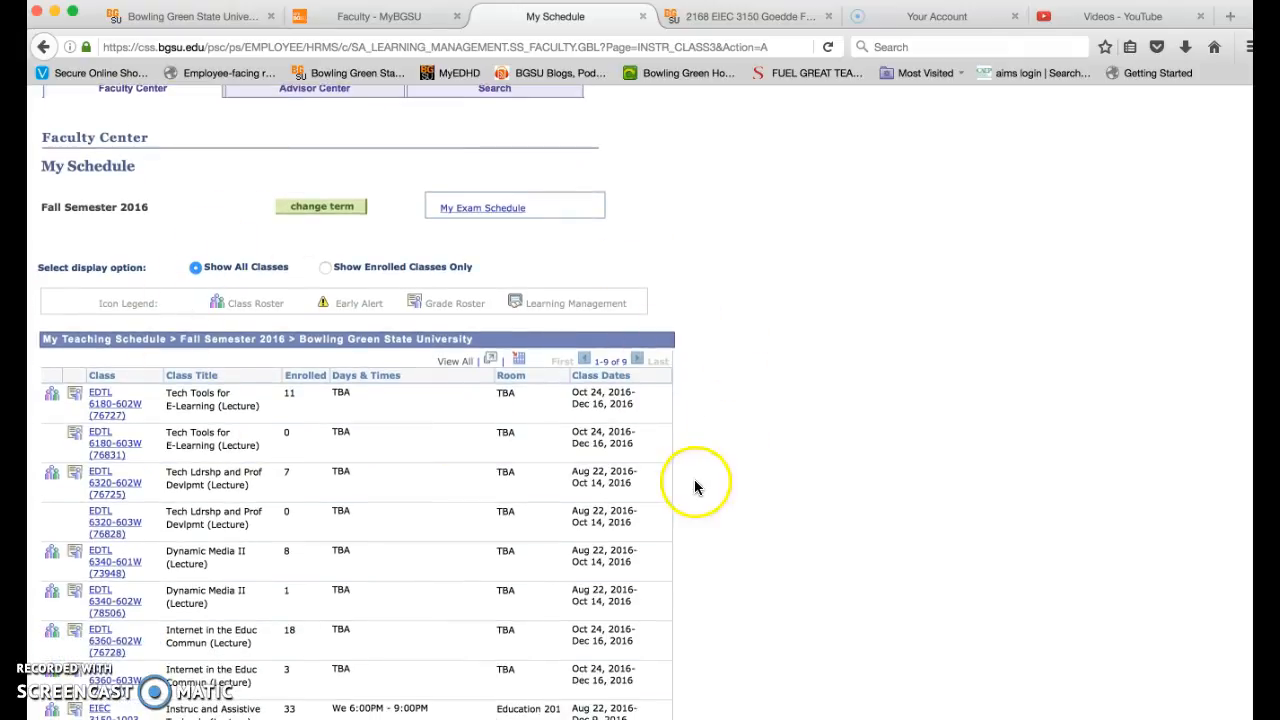
{"action": "scroll", "coordinate": [697, 487], "scroll_direction": "down", "scroll_amount": 3}
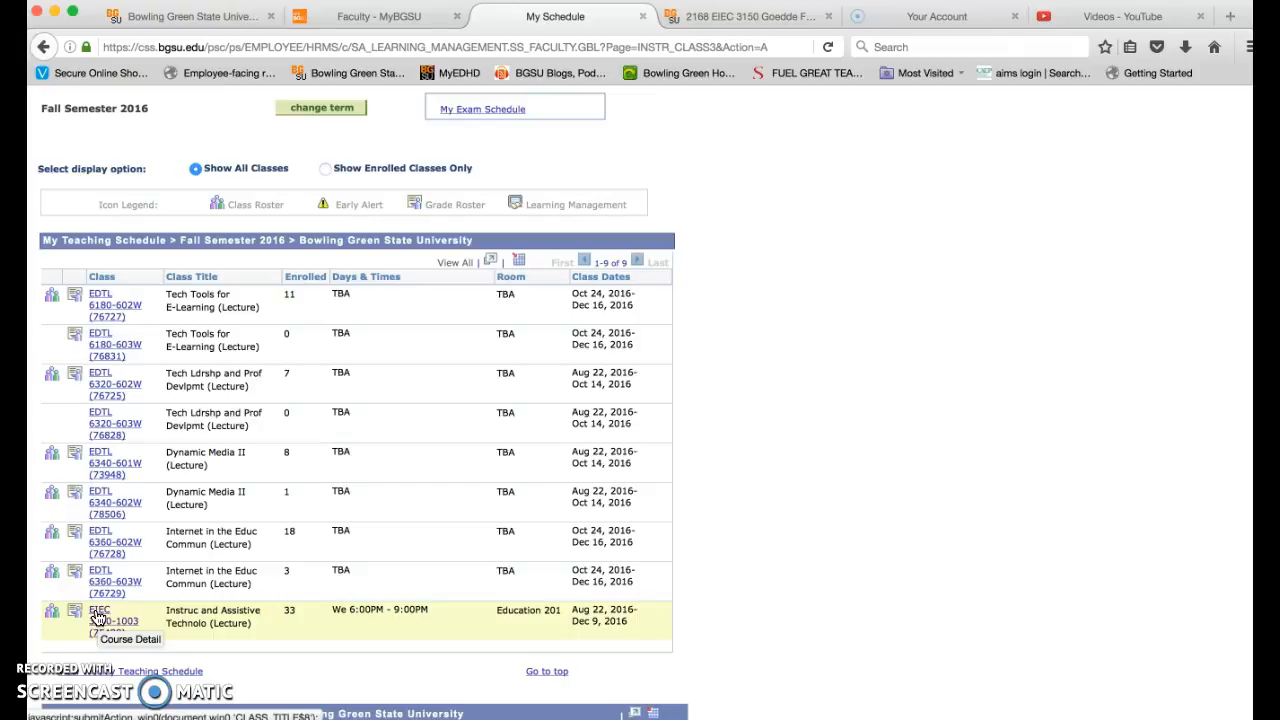
{"action": "left_click", "coordinate": [52, 614]}
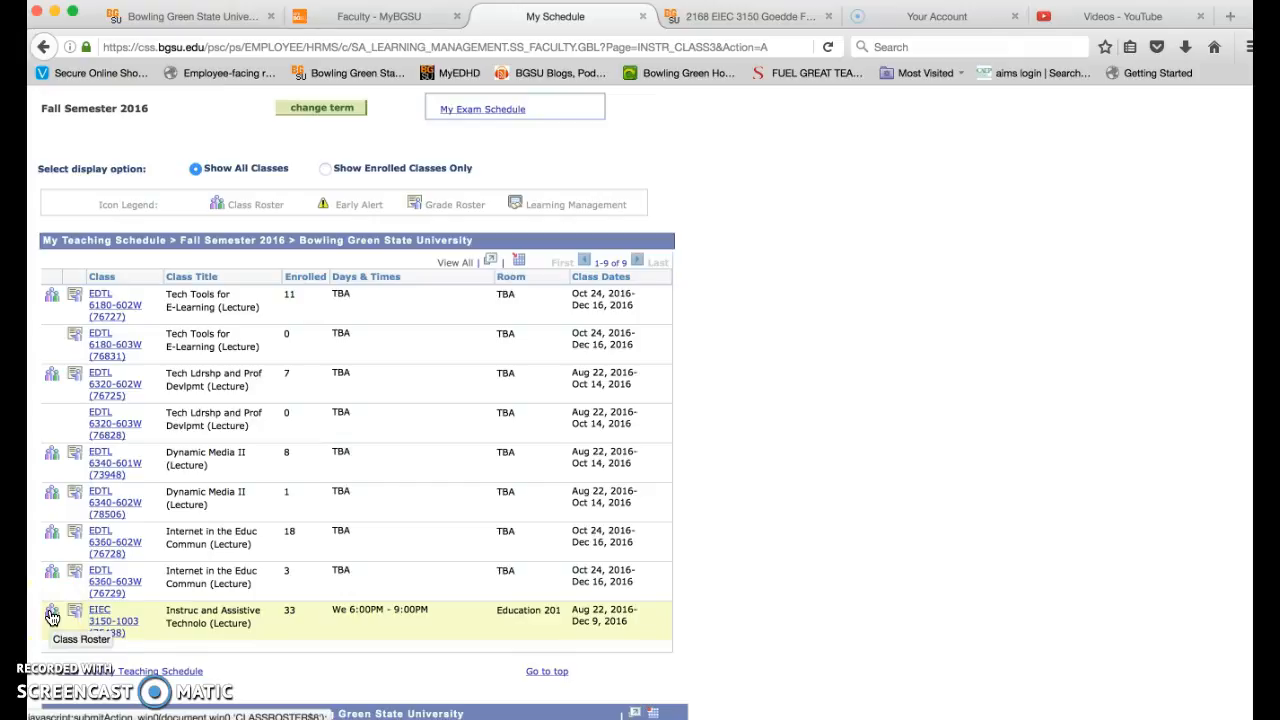
{"action": "left_click", "coordinate": [76, 614]}
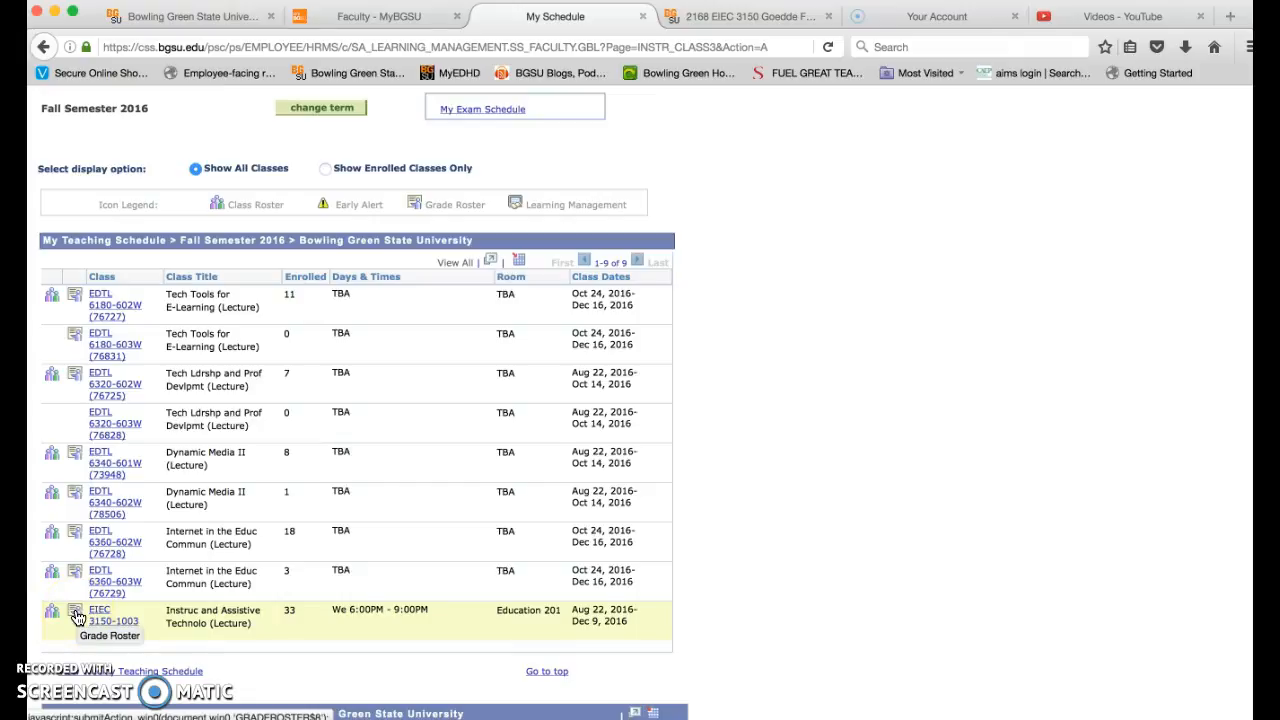
{"action": "left_click", "coordinate": [76, 615]}
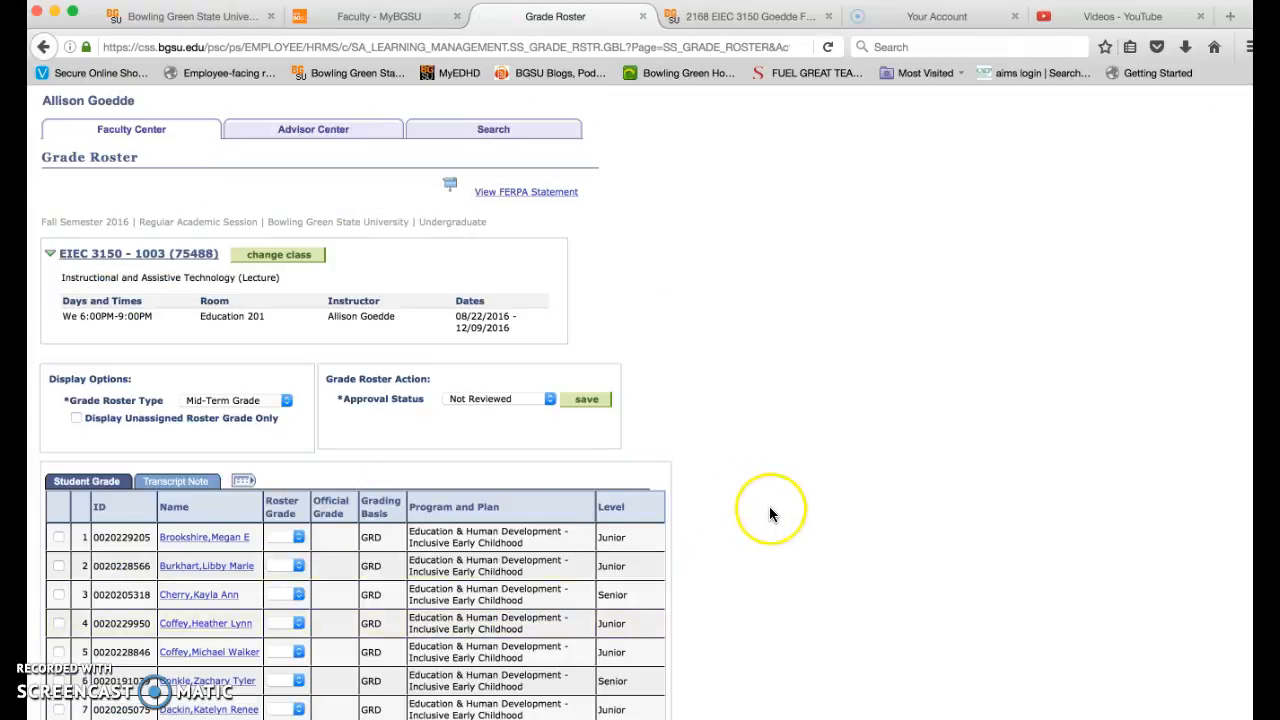
- Look through the class's grade roster and select Mid-Term Grade as the grade roster type
{"action": "scroll", "coordinate": [770, 514], "scroll_direction": "down", "scroll_amount": 1}
{"action": "scroll", "coordinate": [770, 514], "scroll_direction": "down", "scroll_amount": 5}
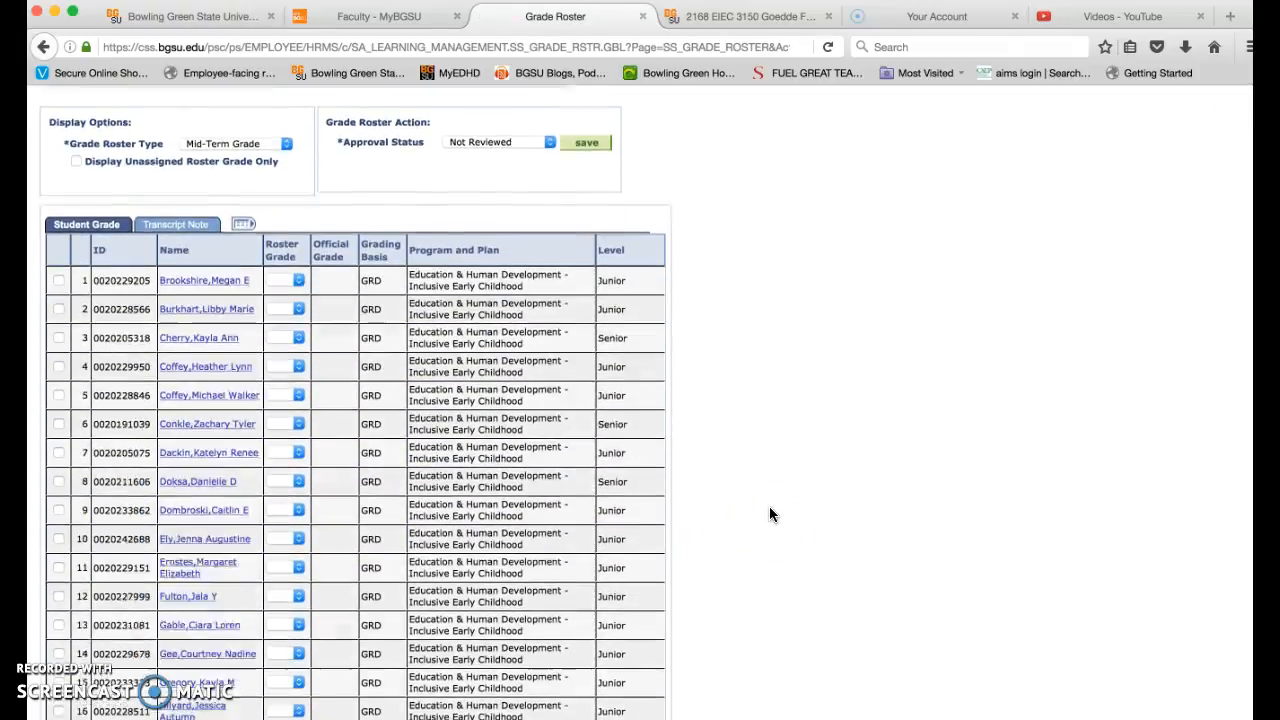
{"action": "scroll", "coordinate": [770, 514], "scroll_direction": "down", "scroll_amount": 5}
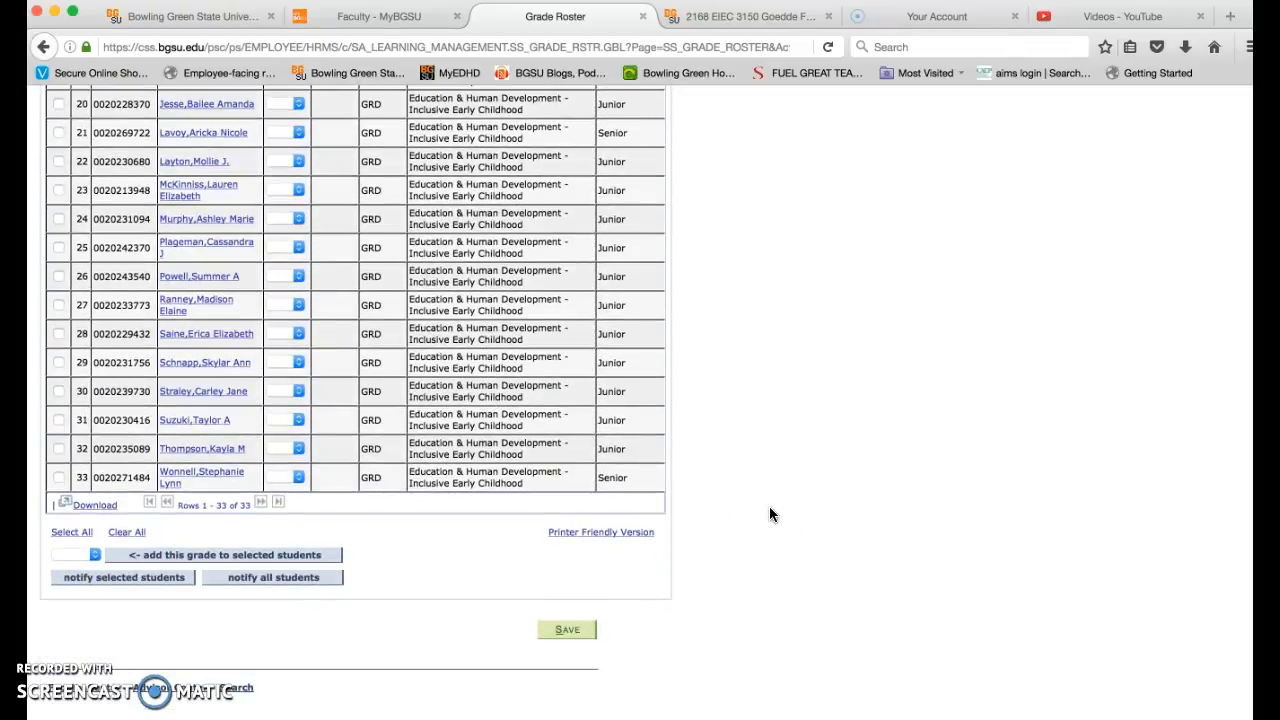
{"action": "scroll", "coordinate": [770, 514], "scroll_direction": "up", "scroll_amount": 10}
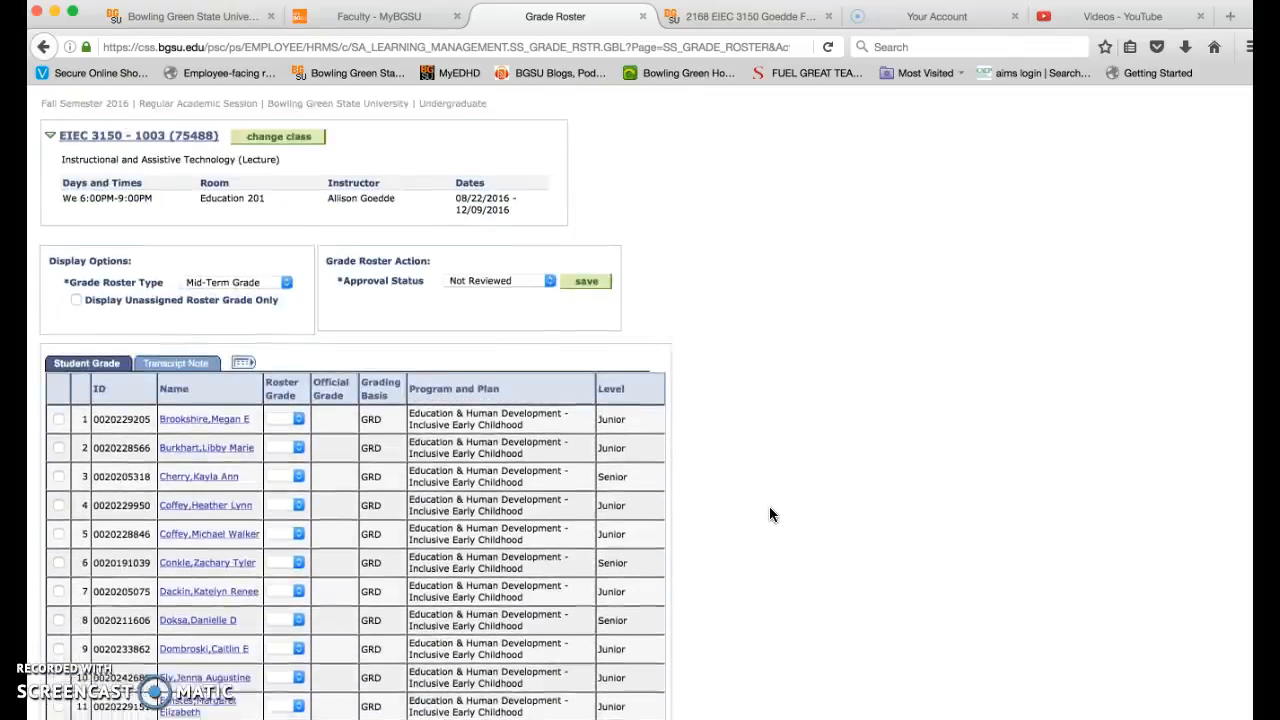
{"action": "scroll", "coordinate": [770, 514], "scroll_direction": "up", "scroll_amount": 1}
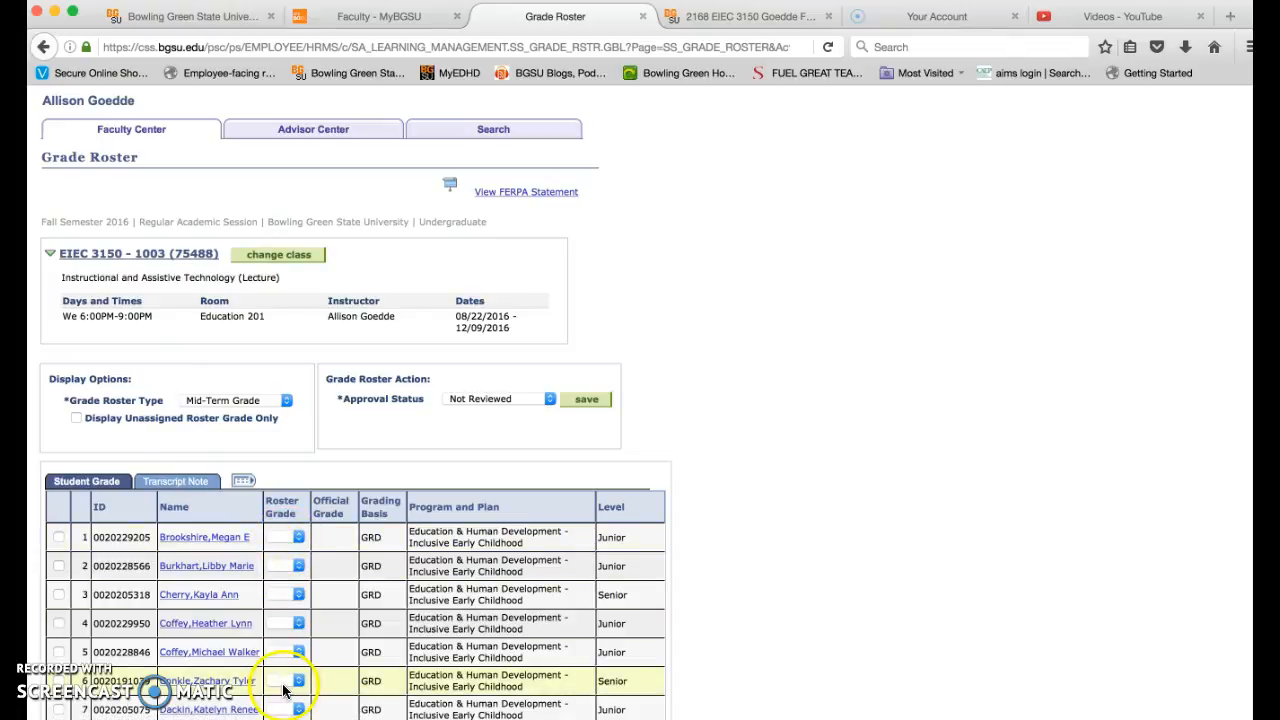
{"action": "left_click", "coordinate": [211, 403]}
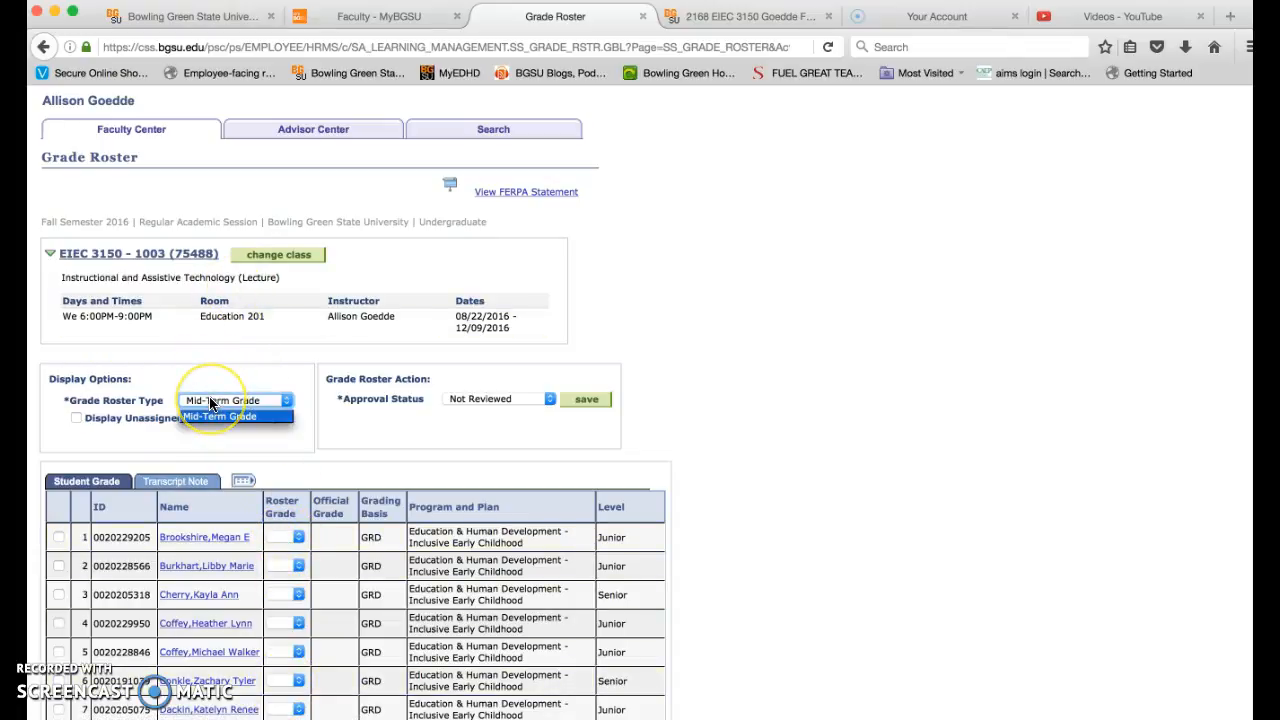
{"action": "left_click", "coordinate": [210, 417]}
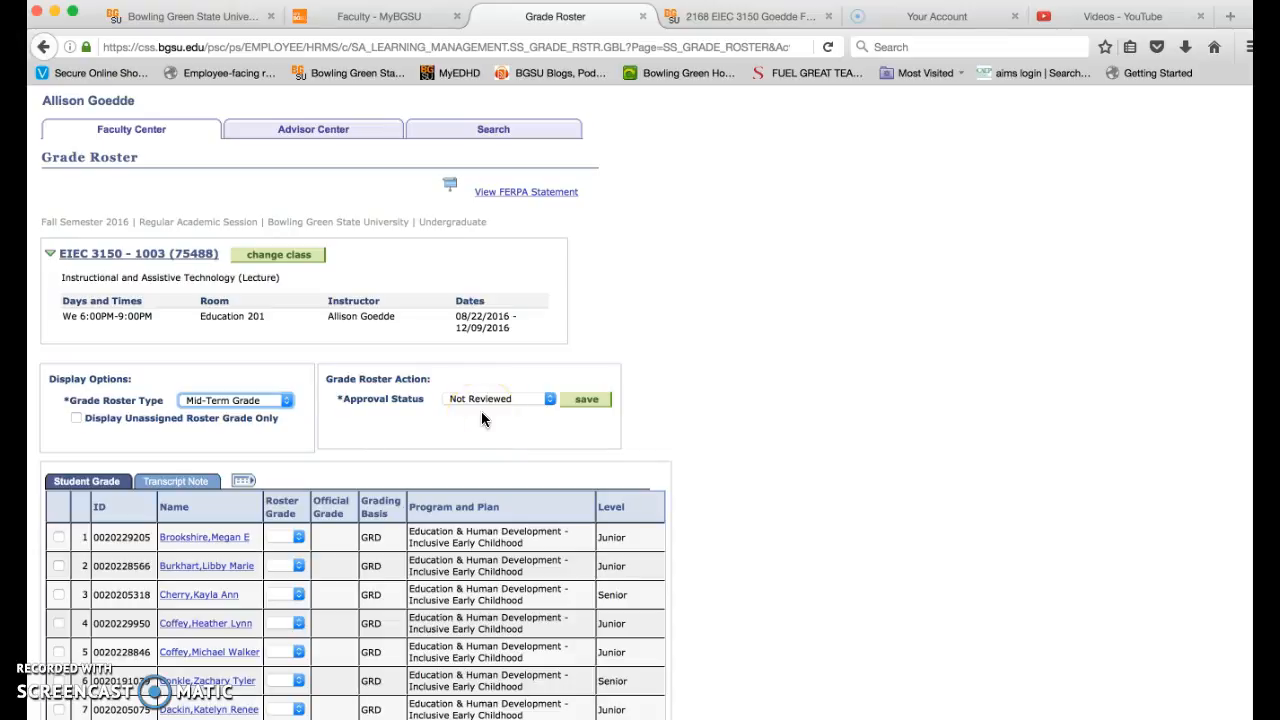
- Switch to the EIEC 3150 course in Canvas and open its gradebook
{"action": "scroll", "coordinate": [481, 418], "scroll_direction": "down", "scroll_amount": 3}
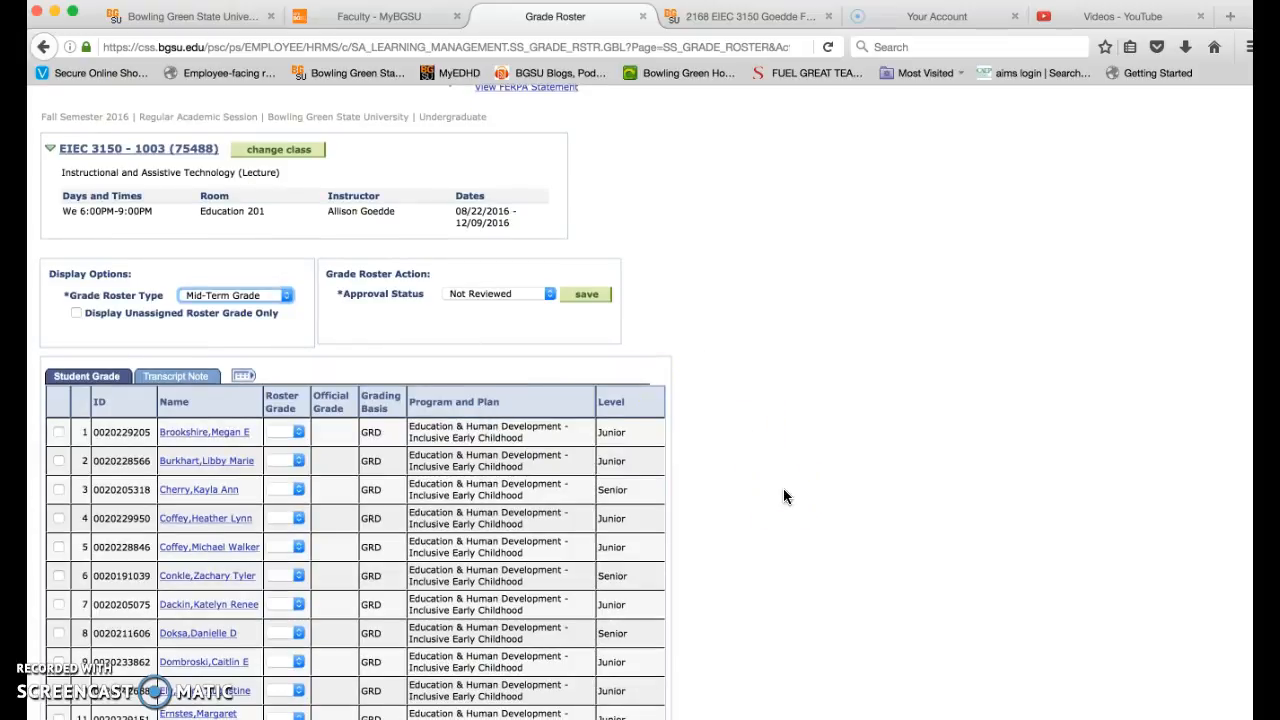
{"action": "scroll", "coordinate": [783, 488], "scroll_direction": "up", "scroll_amount": 3}
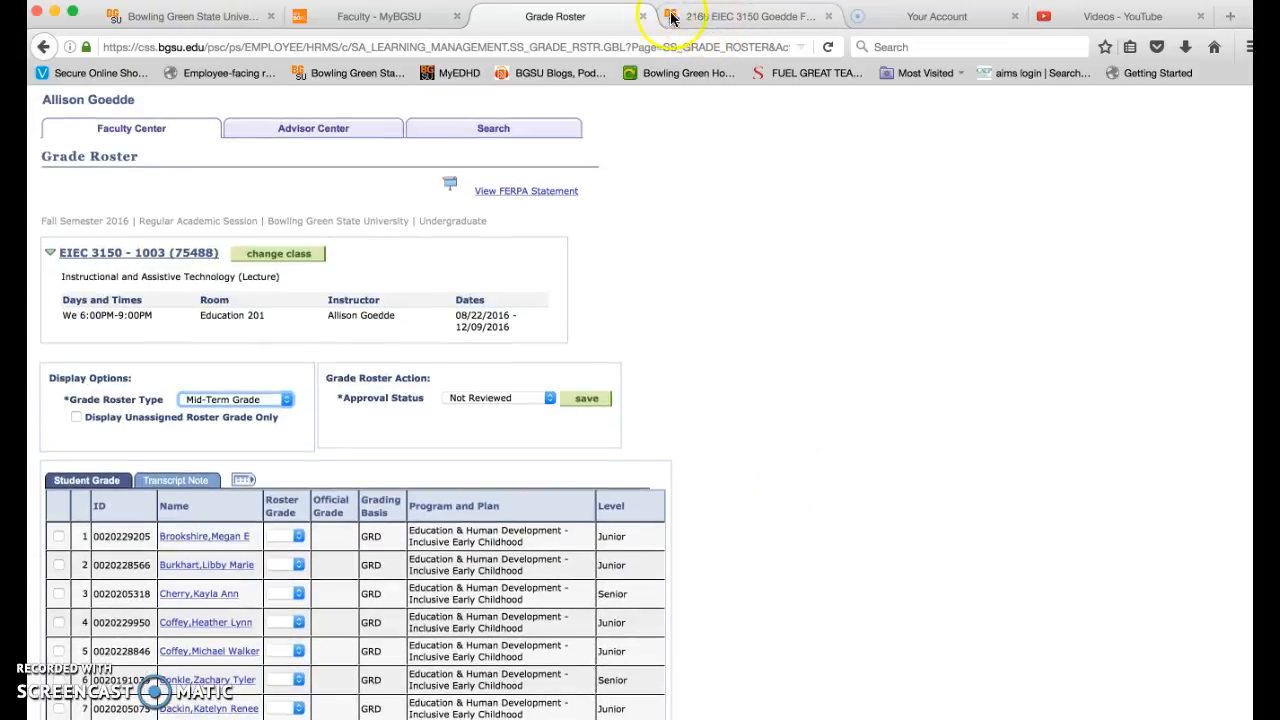
{"action": "left_click", "coordinate": [692, 16]}
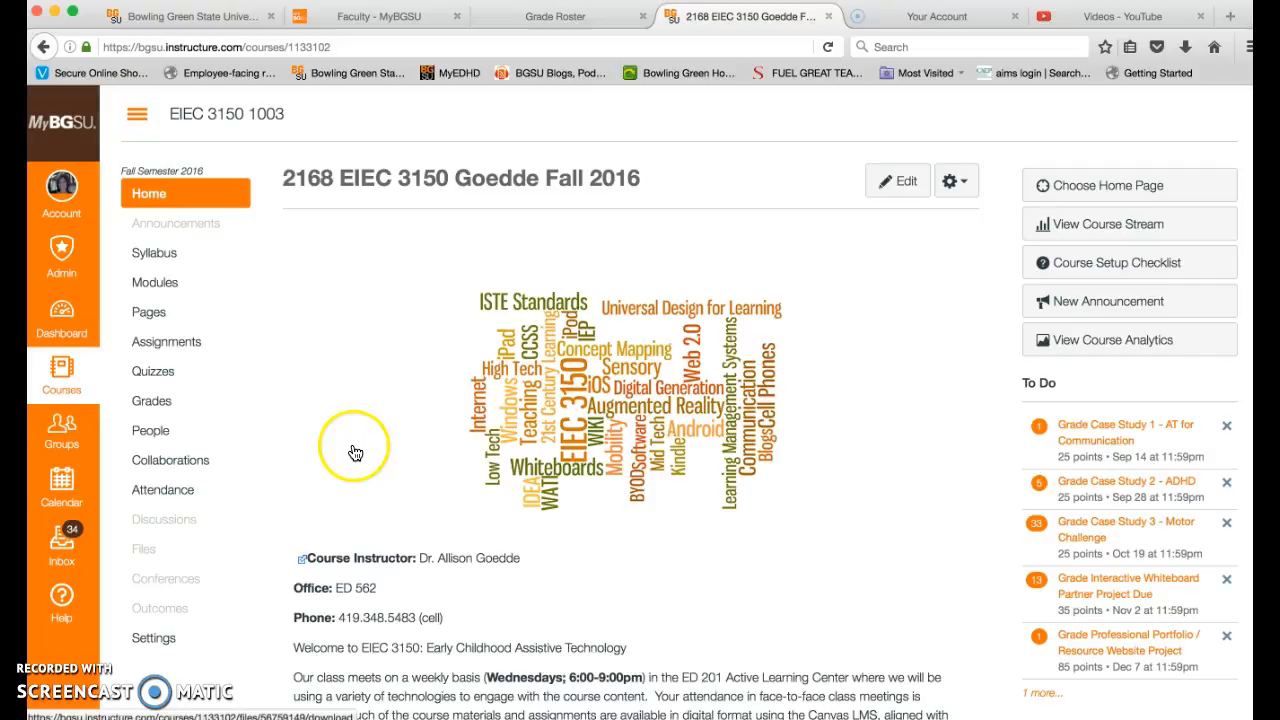
{"action": "left_click", "coordinate": [152, 401]}
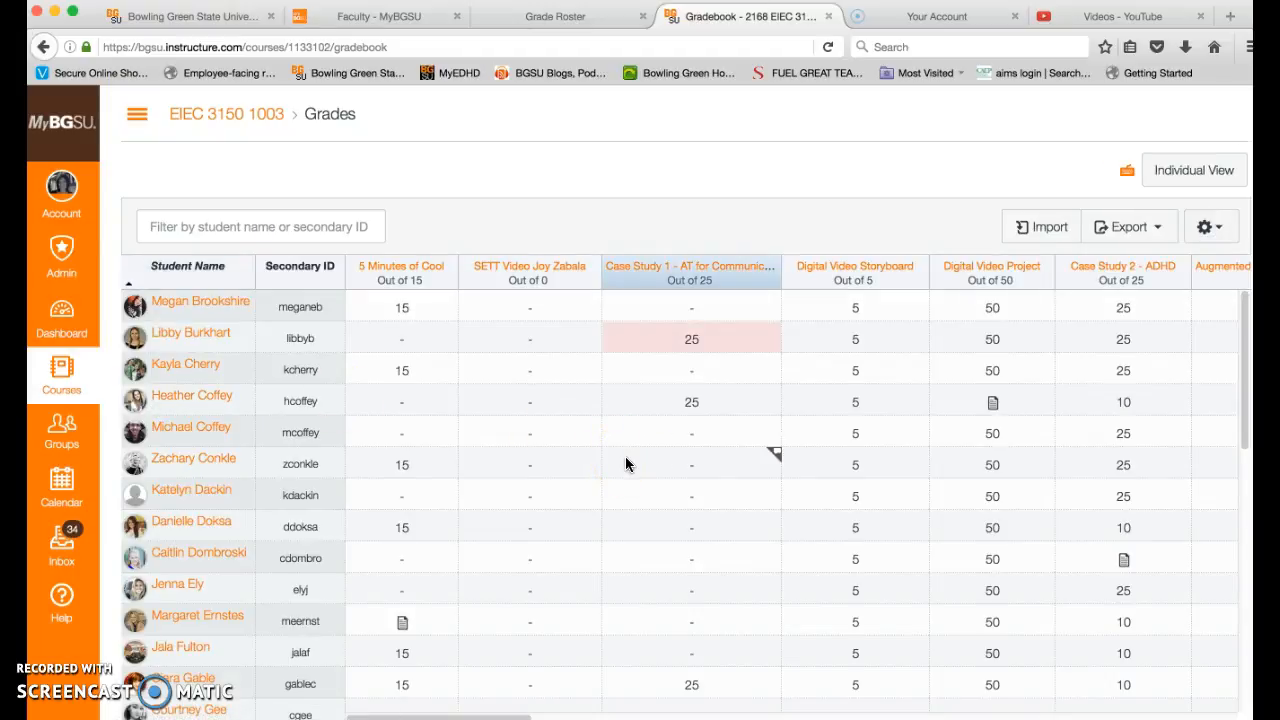
- Examine the students' overall percentages in the Total column of the Canvas gradebook
{"action": "scroll", "coordinate": [626, 462], "scroll_direction": "right", "scroll_amount": 15}
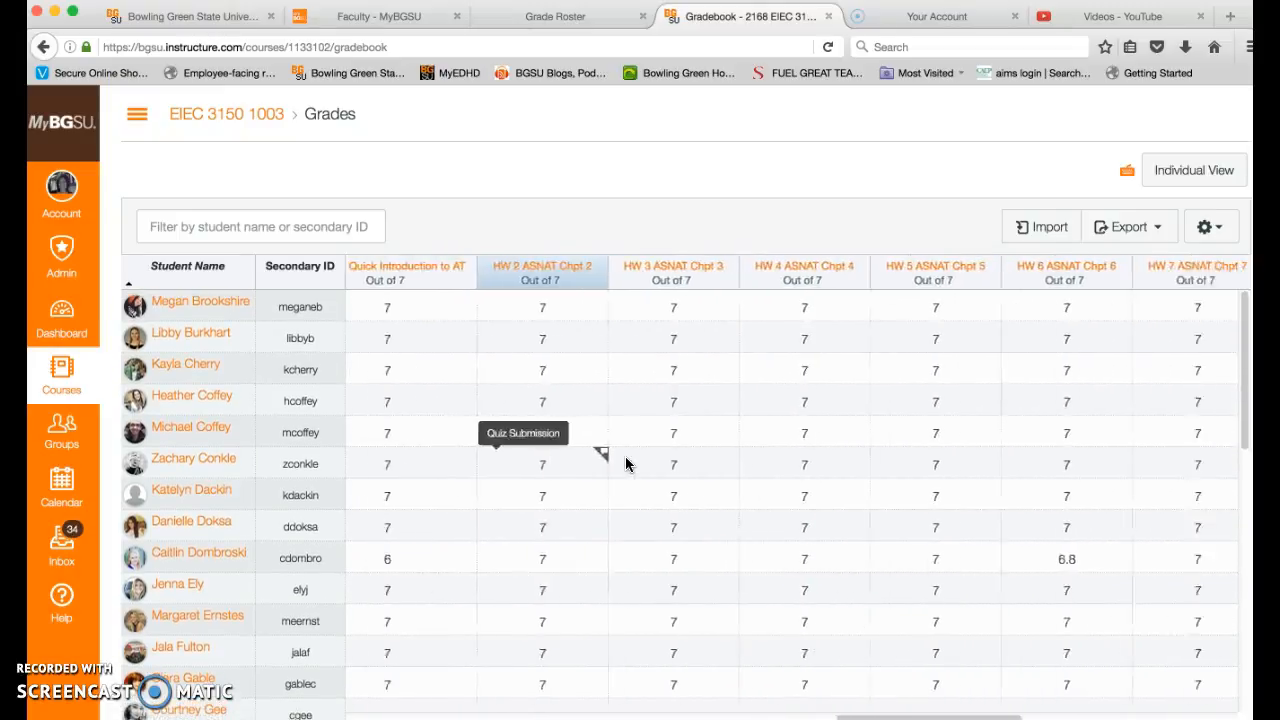
{"action": "scroll", "coordinate": [626, 462], "scroll_direction": "right", "scroll_amount": 5}
{"action": "left_click", "coordinate": [1205, 272]}
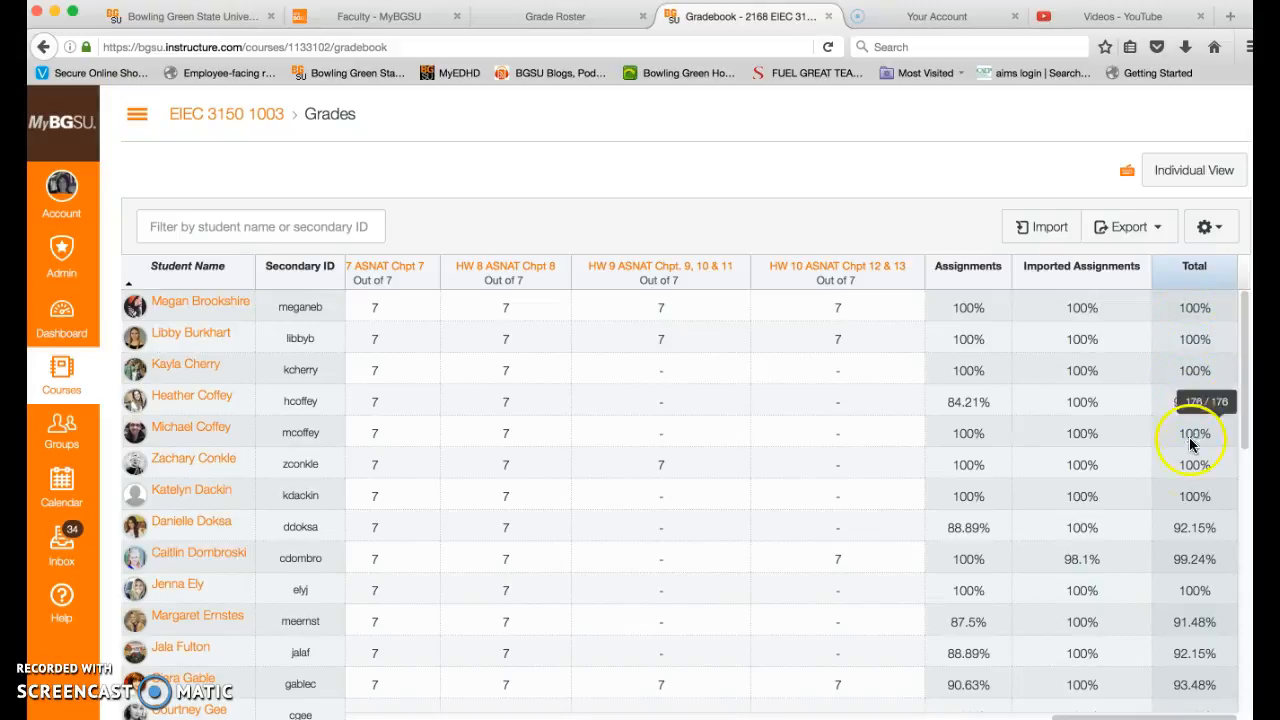
{"action": "scroll", "coordinate": [1188, 620], "scroll_direction": "down", "scroll_amount": 10}
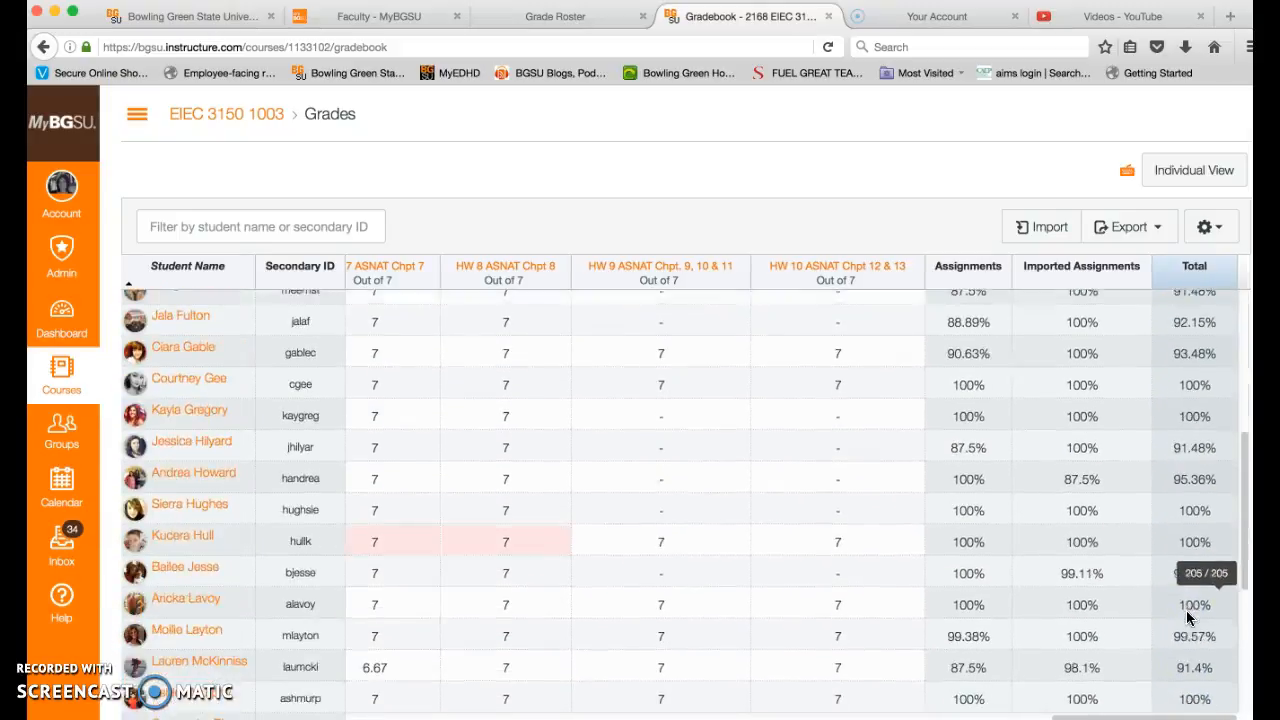
{"action": "scroll", "coordinate": [1188, 620], "scroll_direction": "down", "scroll_amount": 7}
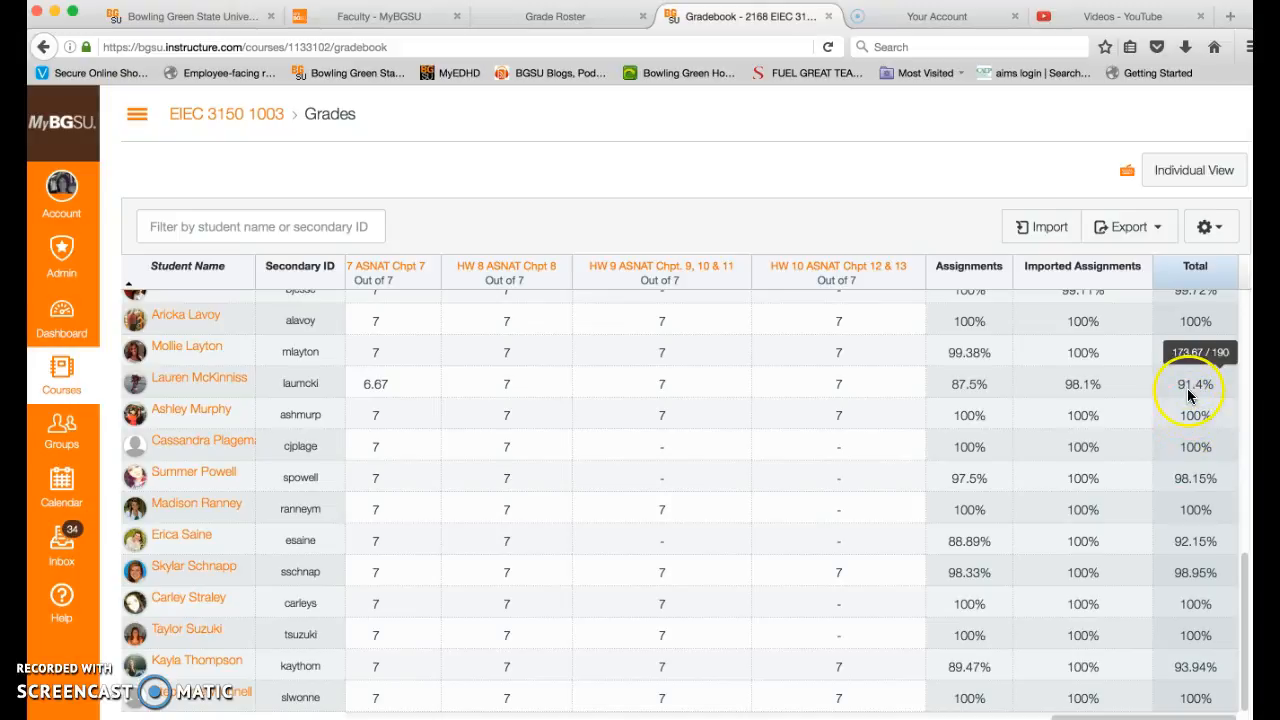
{"action": "scroll", "coordinate": [1188, 395], "scroll_direction": "up", "scroll_amount": 10}
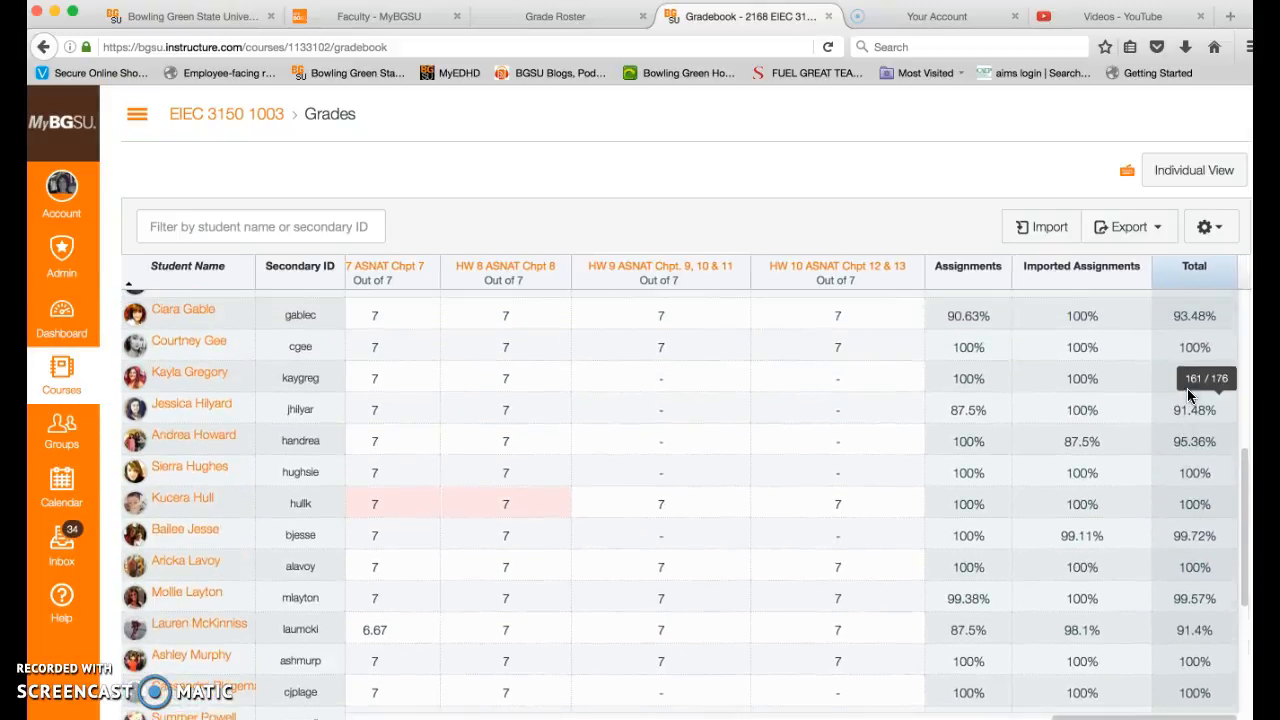
{"action": "scroll", "coordinate": [1188, 395], "scroll_direction": "up", "scroll_amount": 10}
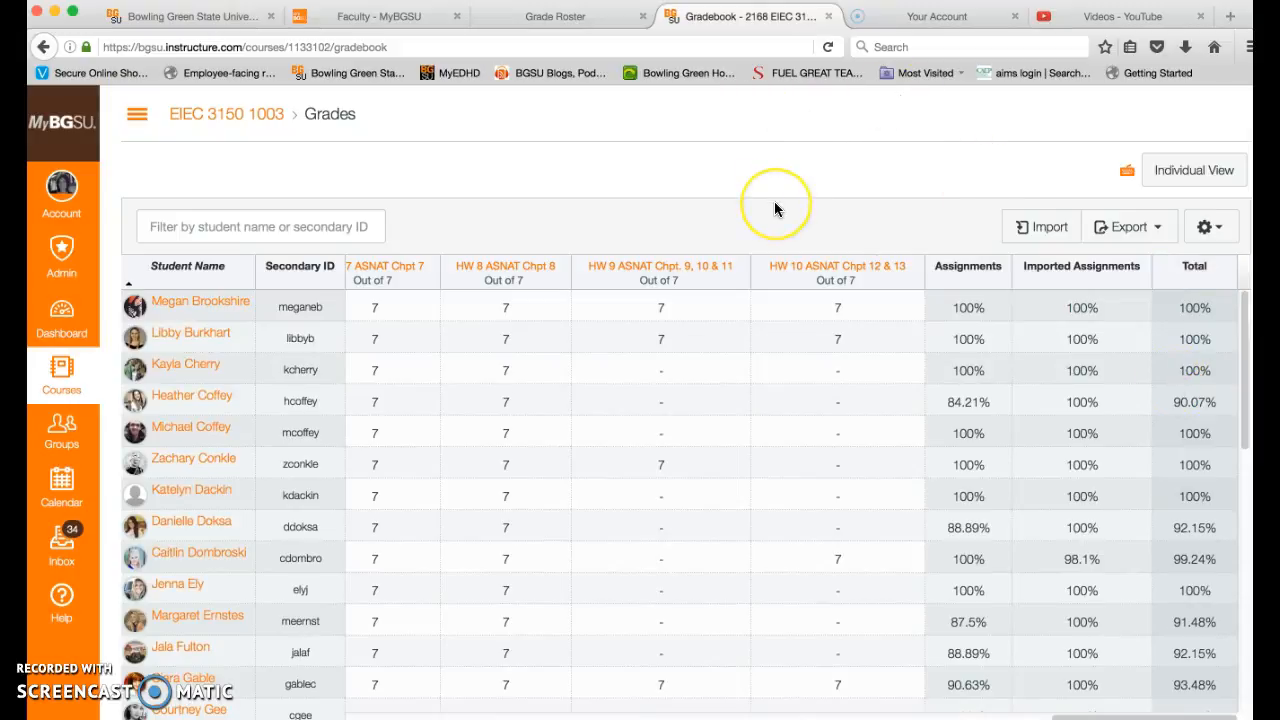
- Switch back to the Grade Roster and set the first student's roster grade to A
{"action": "left_click", "coordinate": [549, 17]}
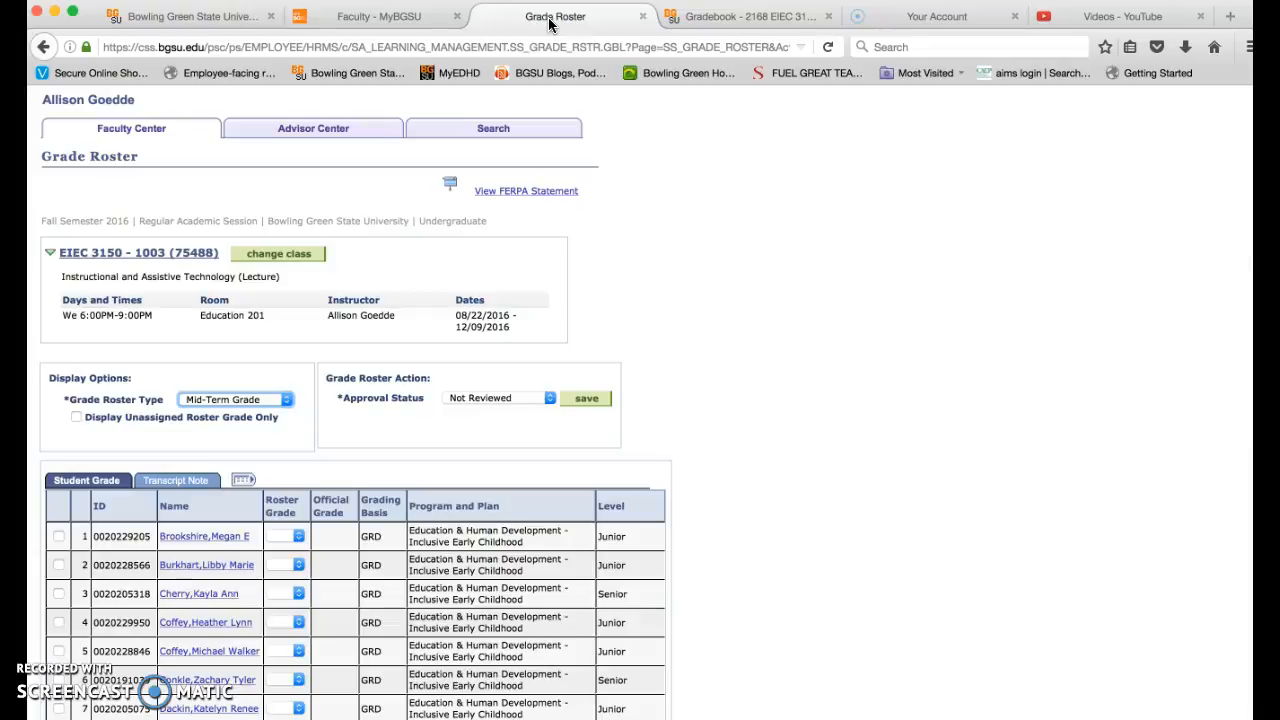
{"action": "scroll", "coordinate": [721, 510], "scroll_direction": "down", "scroll_amount": 5}
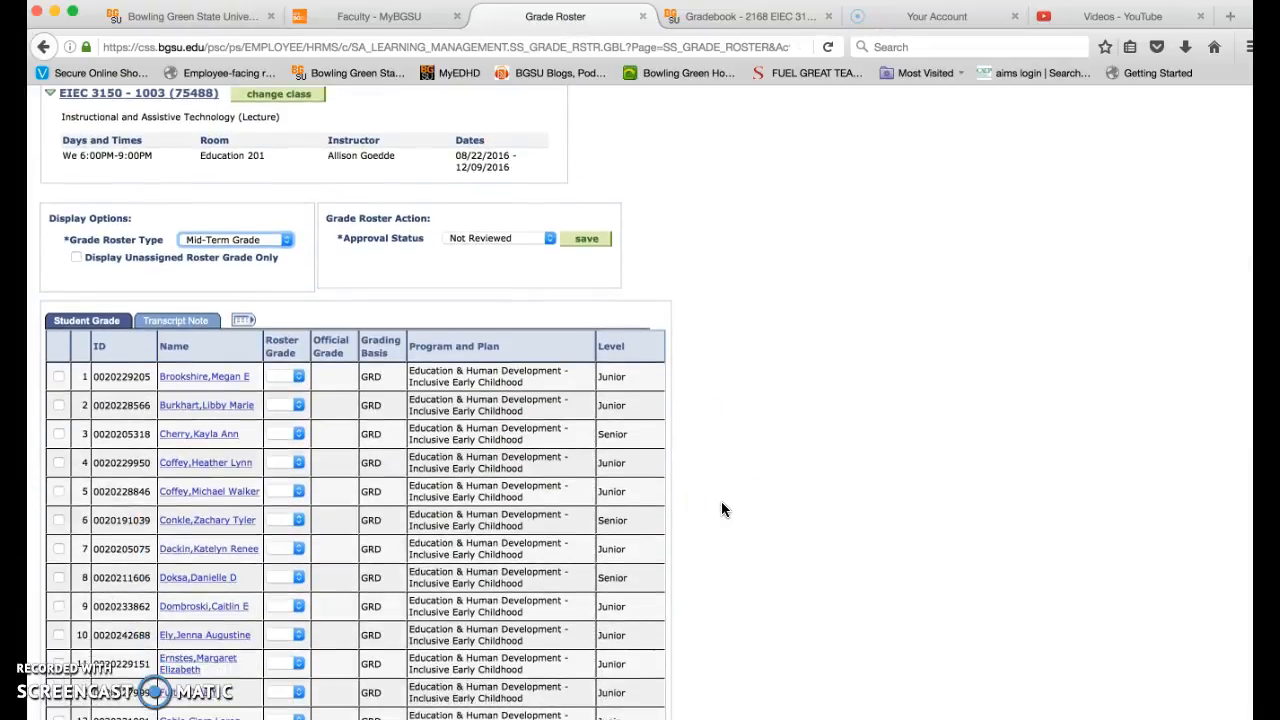
{"action": "scroll", "coordinate": [723, 509], "scroll_direction": "down", "scroll_amount": 1}
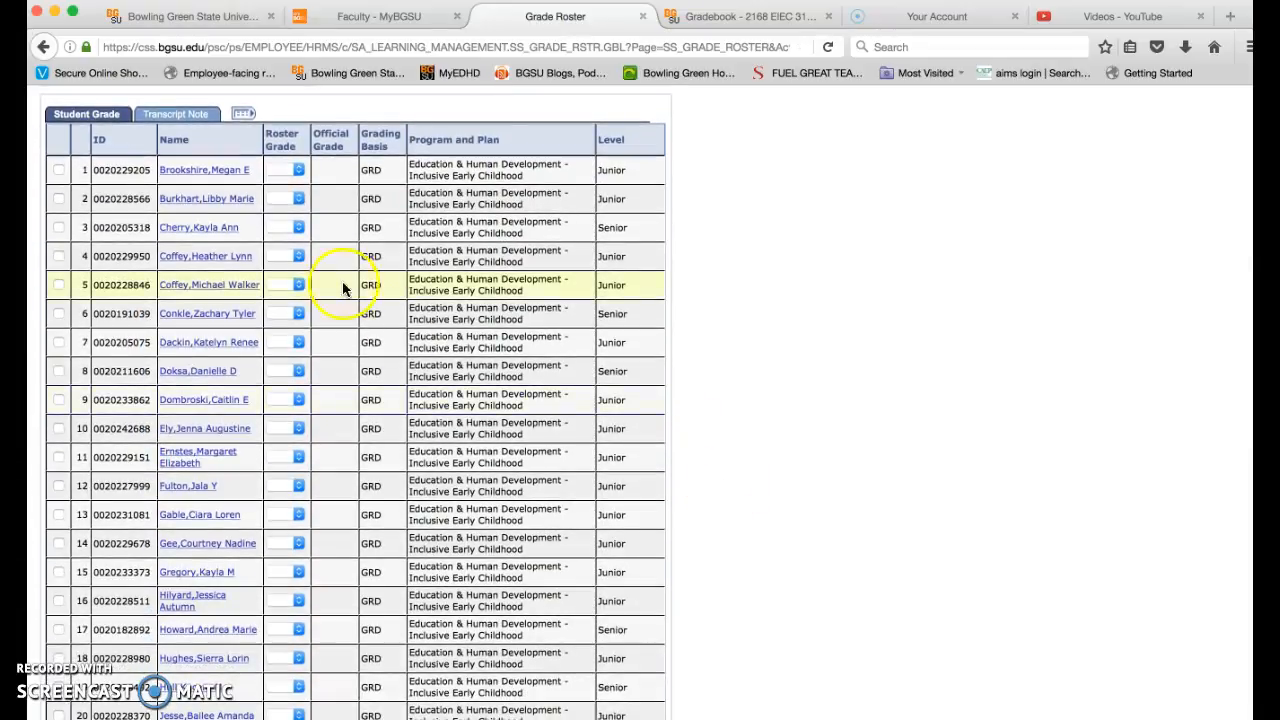
{"action": "left_click", "coordinate": [300, 171]}
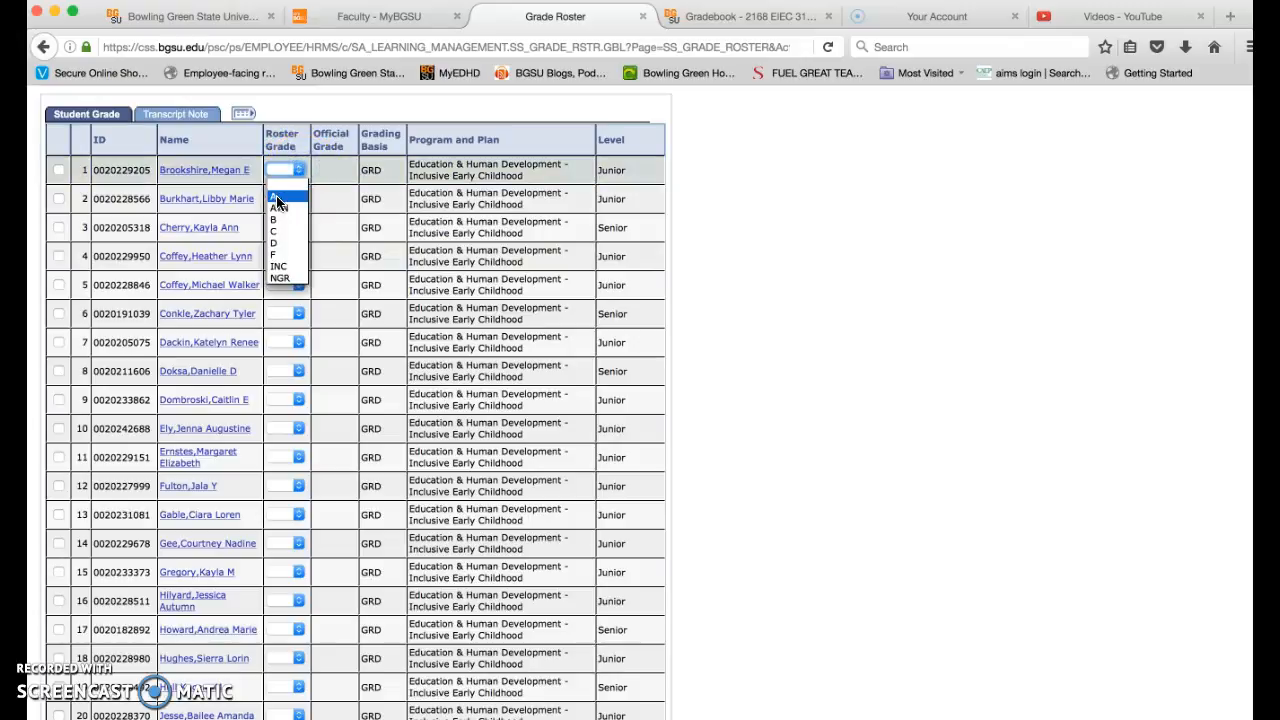
{"action": "left_click", "coordinate": [278, 203]}
{"action": "scroll", "coordinate": [280, 194], "scroll_direction": "up", "scroll_amount": 2}
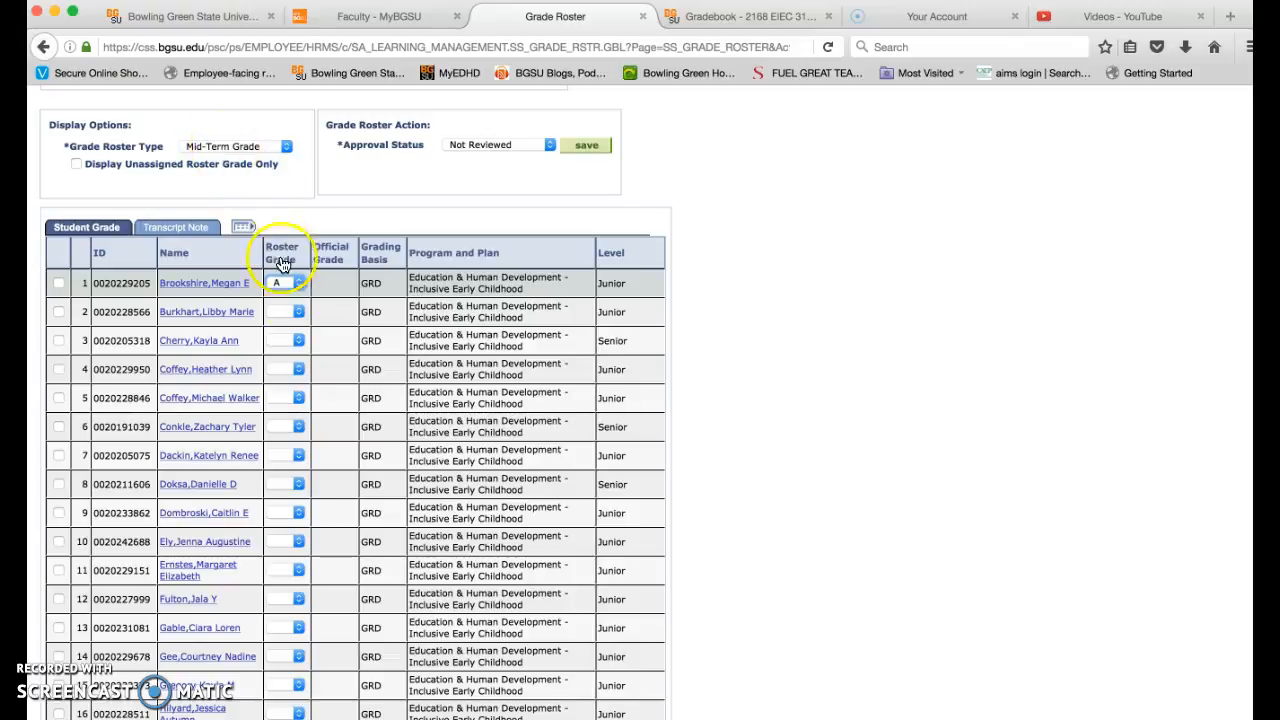
- Select all students in the roster and assign them the grade A in one batch
{"action": "scroll", "coordinate": [287, 690], "scroll_direction": "down", "scroll_amount": 10}
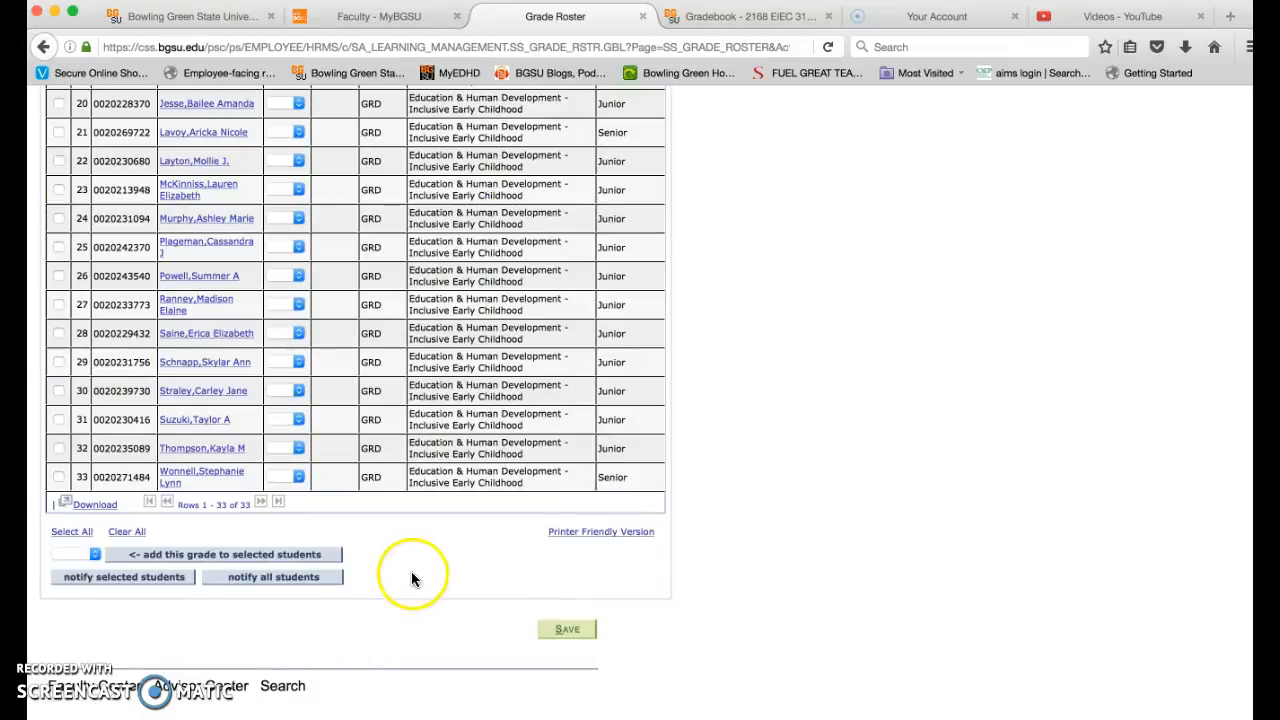
{"action": "left_click", "coordinate": [68, 533]}
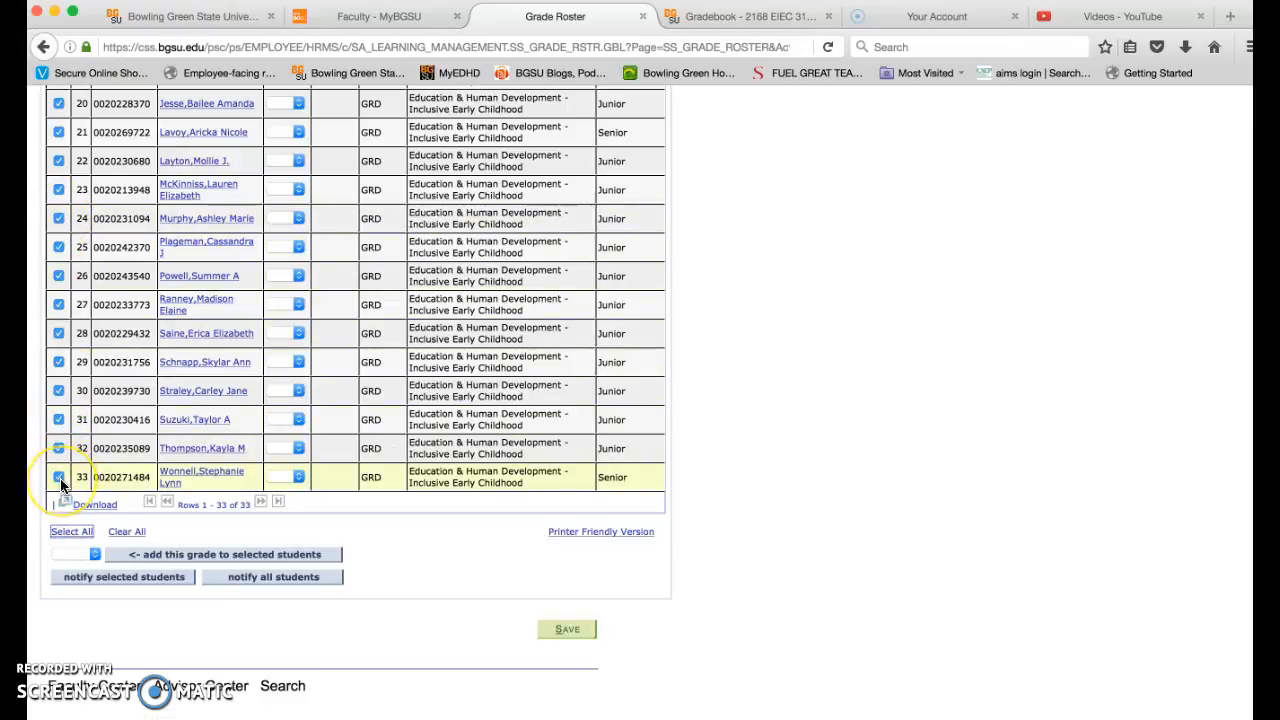
{"action": "left_click", "coordinate": [93, 556]}
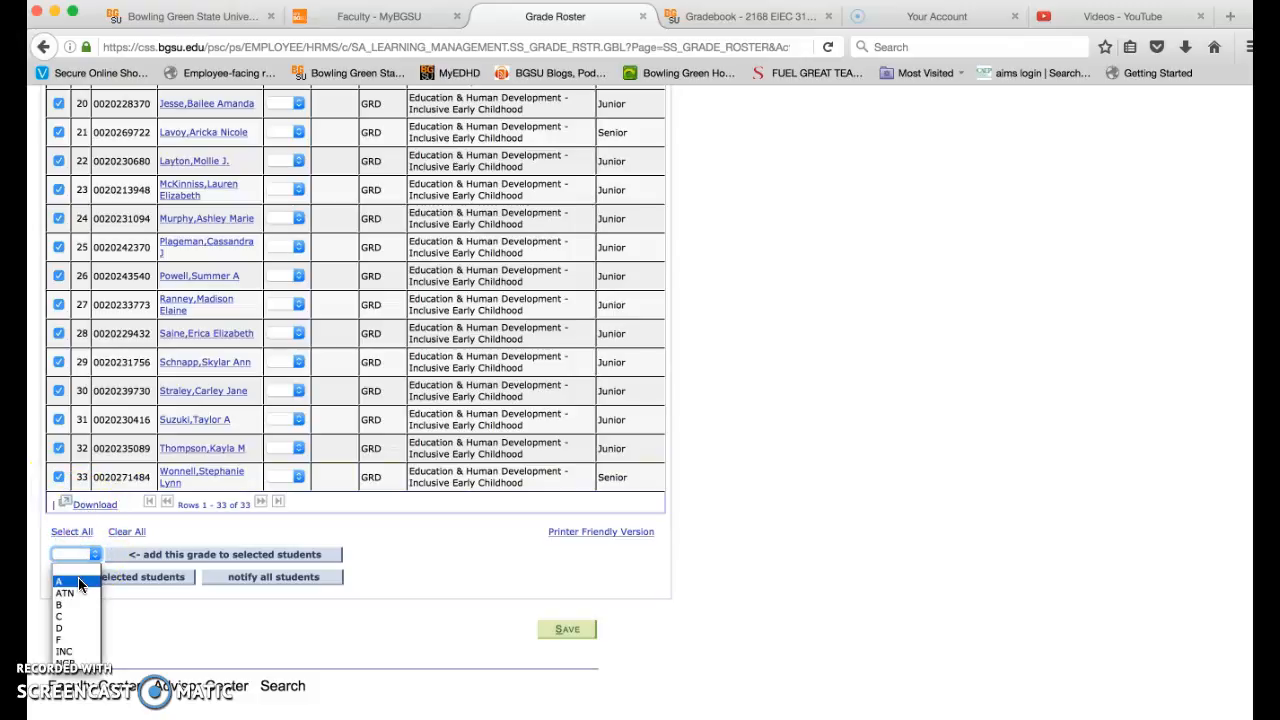
{"action": "left_click", "coordinate": [79, 581]}
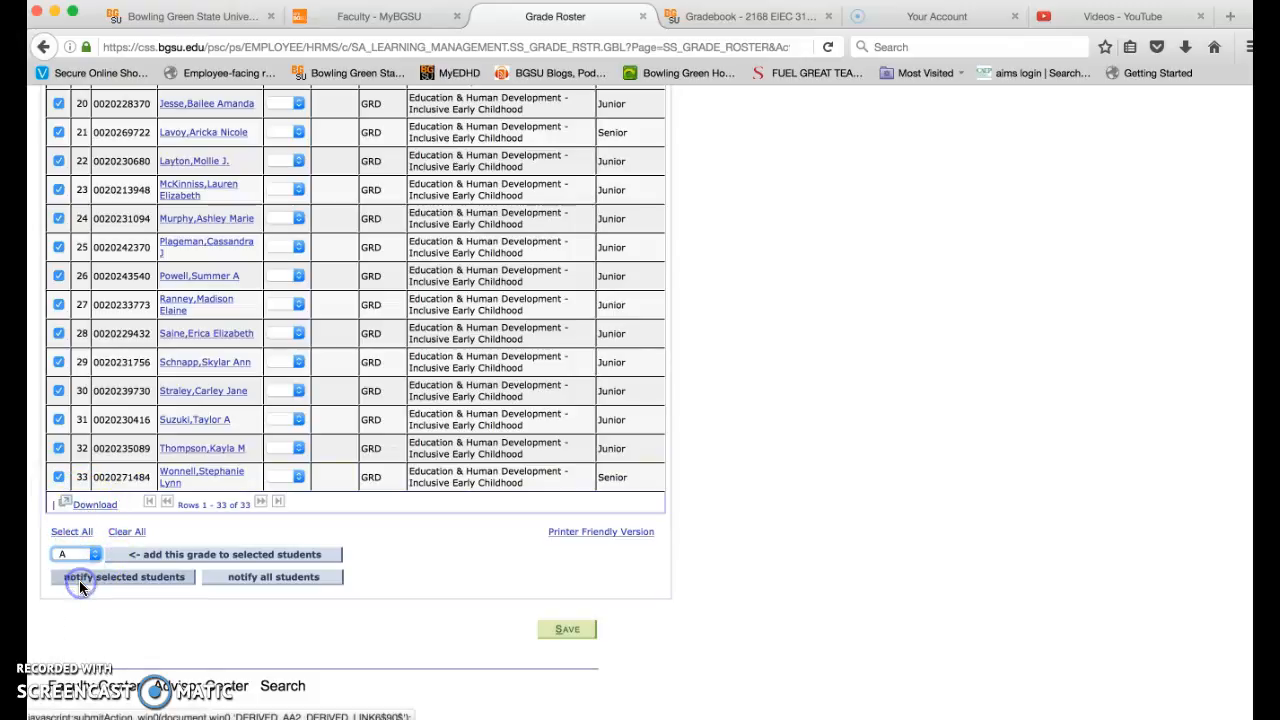
{"action": "left_click", "coordinate": [128, 556]}
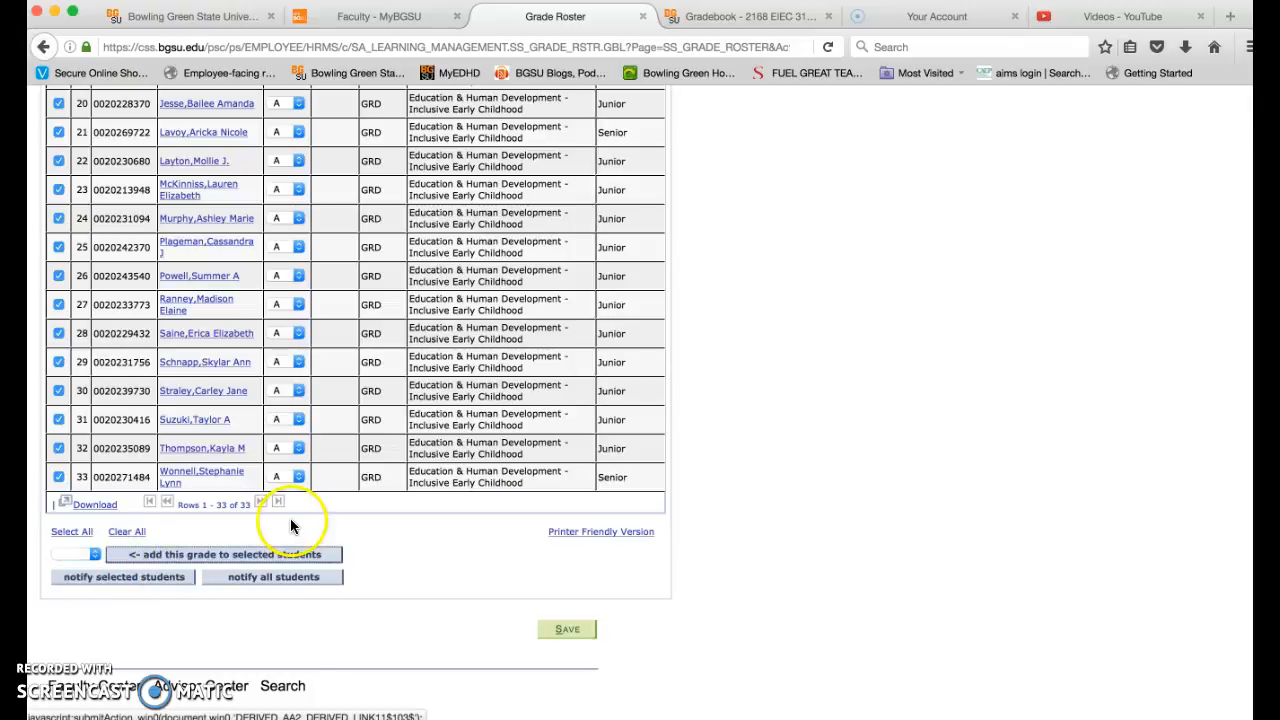
- Review the assigned roster grades and save the grade roster
{"action": "scroll", "coordinate": [334, 388], "scroll_direction": "up", "scroll_amount": 10}
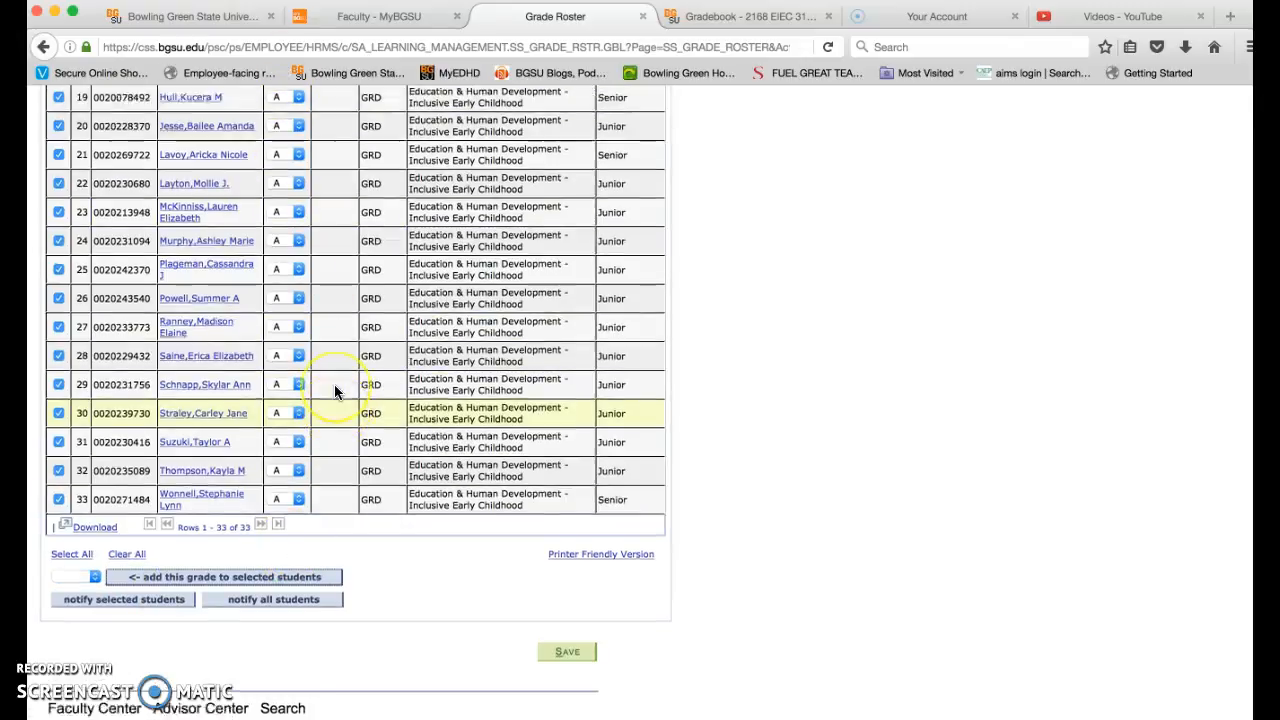
{"action": "scroll", "coordinate": [335, 390], "scroll_direction": "down", "scroll_amount": 10}
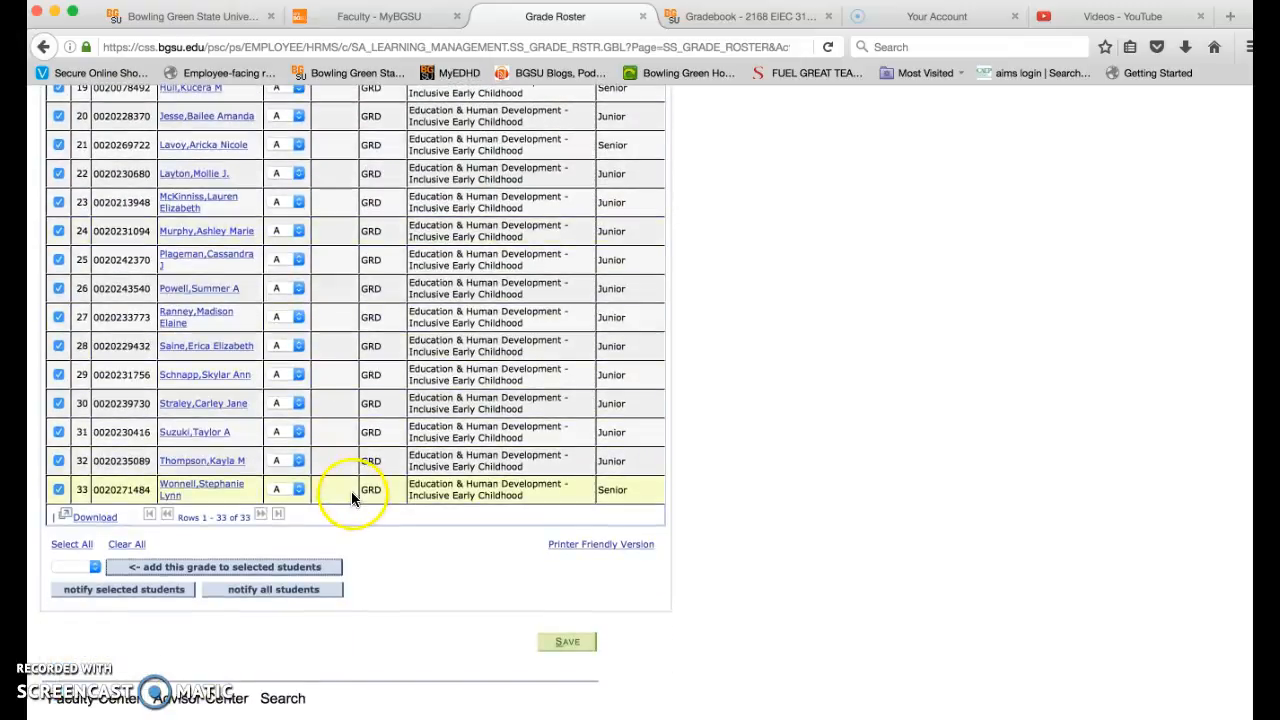
{"action": "left_click", "coordinate": [572, 643]}
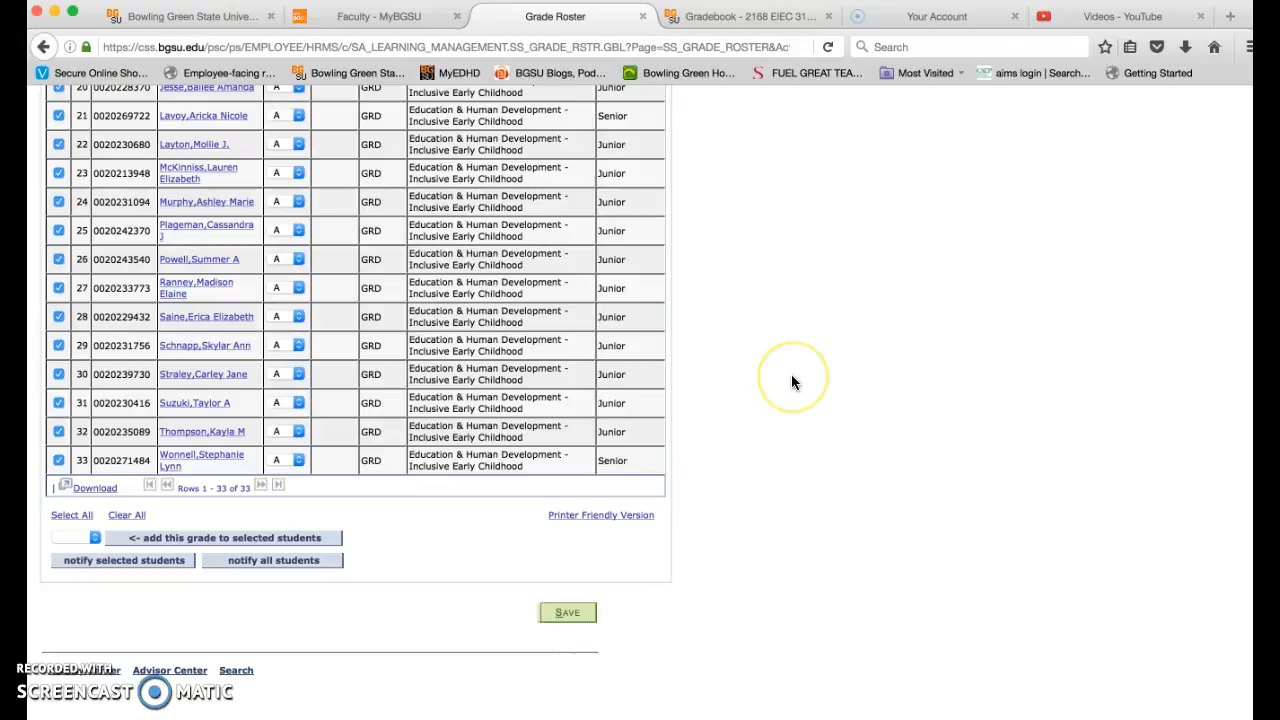
- Set the grade roster's approval status to Approved and save the roster action
{"action": "scroll", "coordinate": [791, 383], "scroll_direction": "up", "scroll_amount": 10}
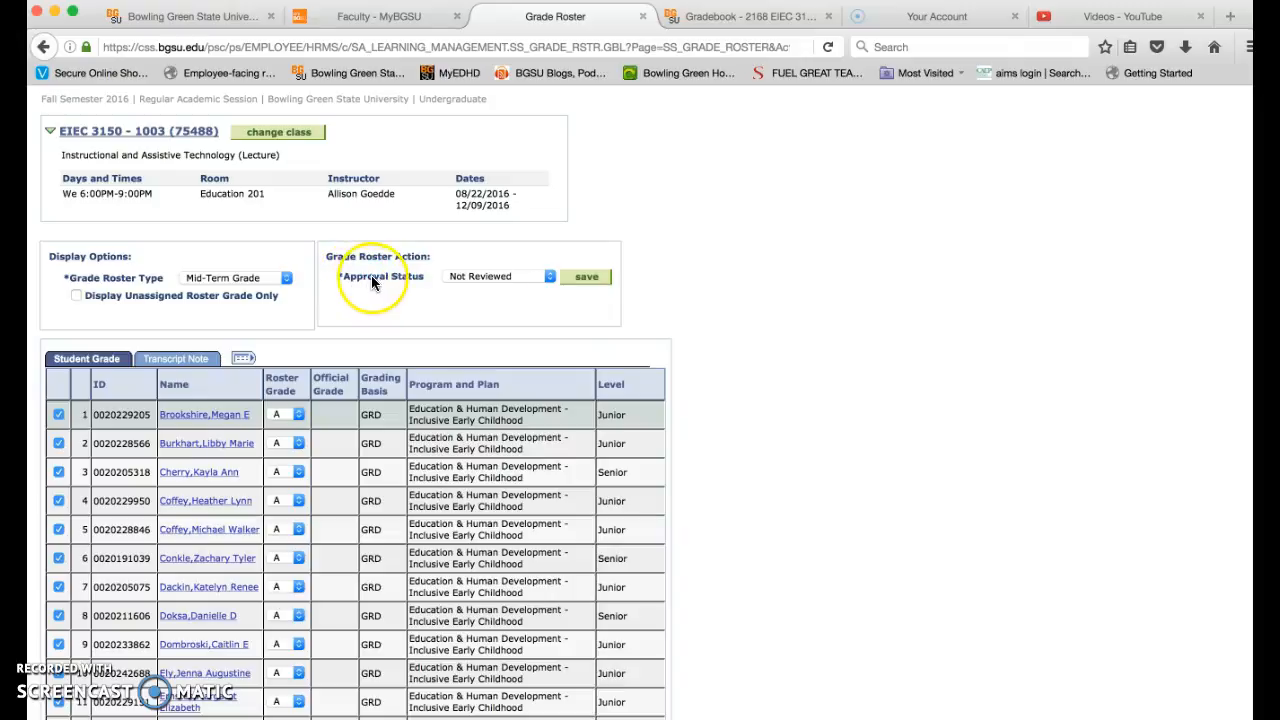
{"action": "left_click", "coordinate": [470, 278]}
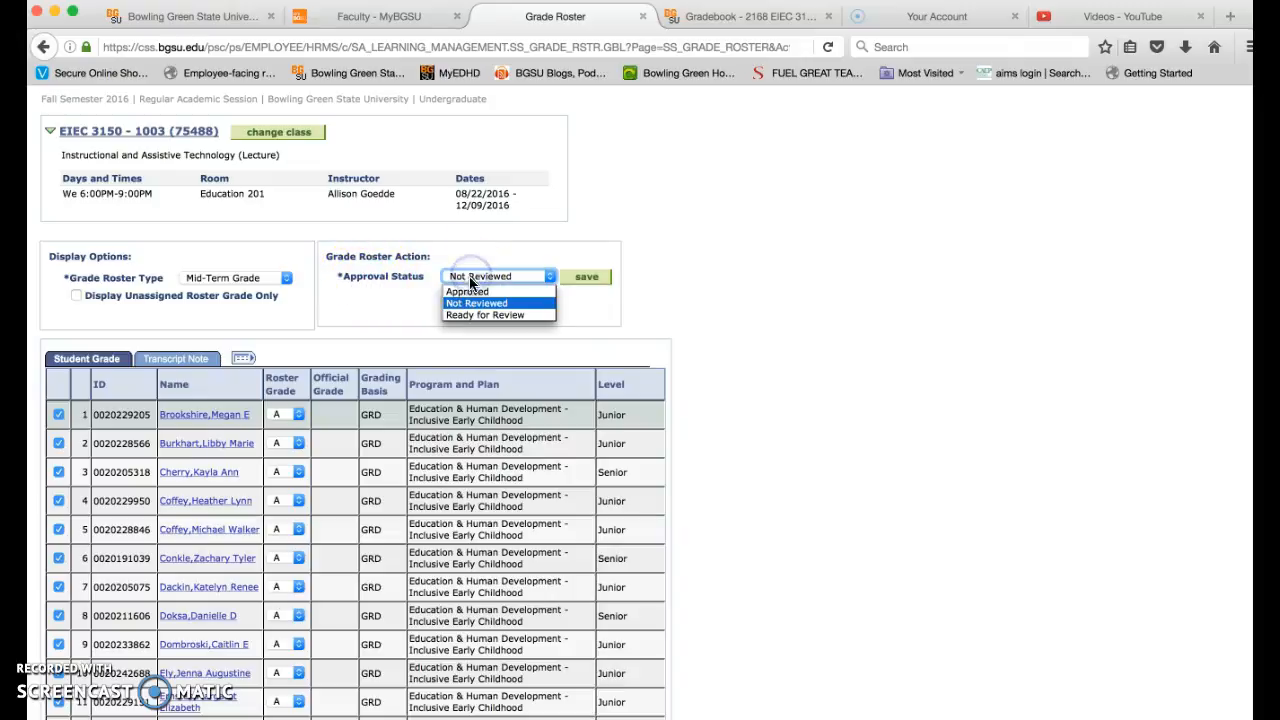
{"action": "left_click", "coordinate": [478, 292]}
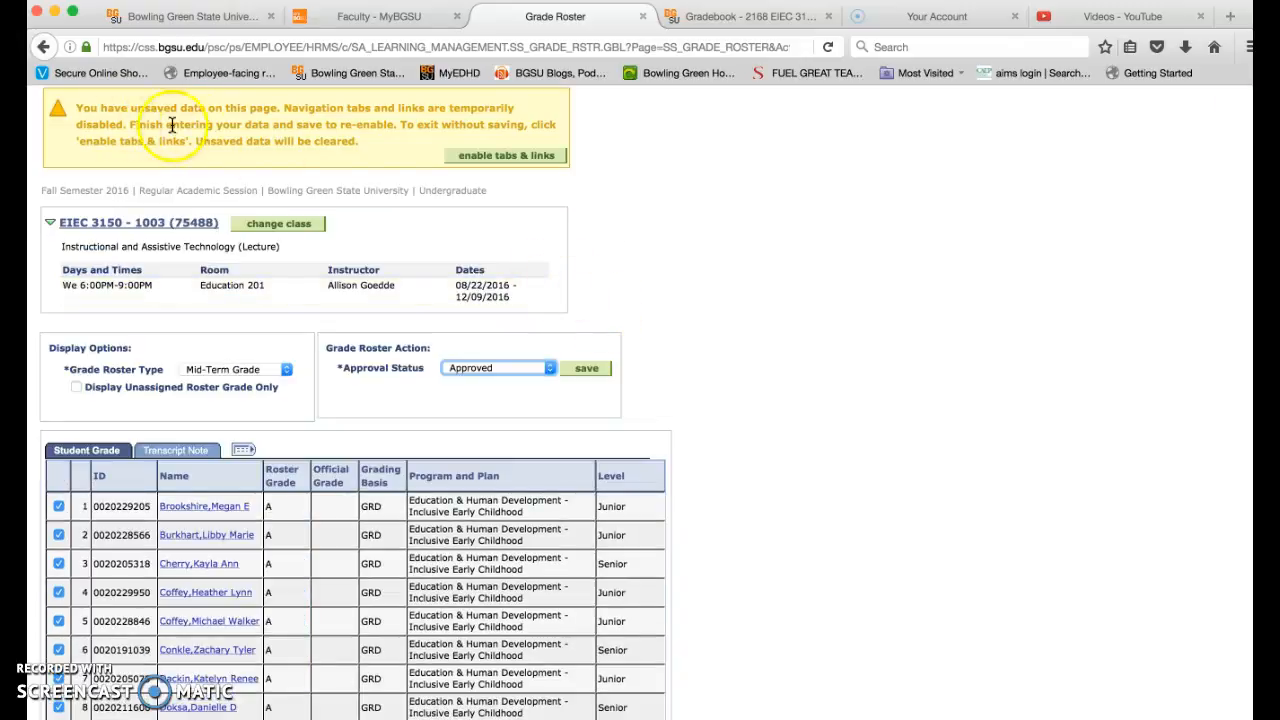
{"action": "left_click", "coordinate": [520, 160]}
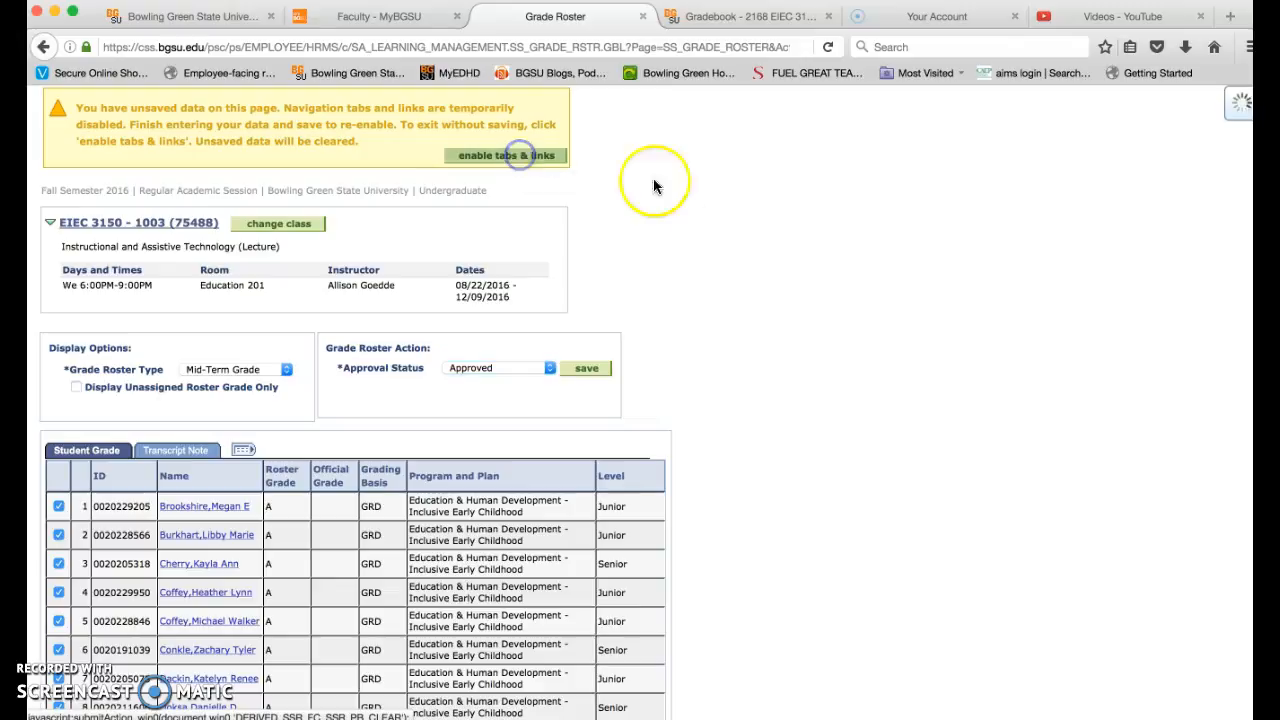
{"action": "left_click", "coordinate": [794, 419]}
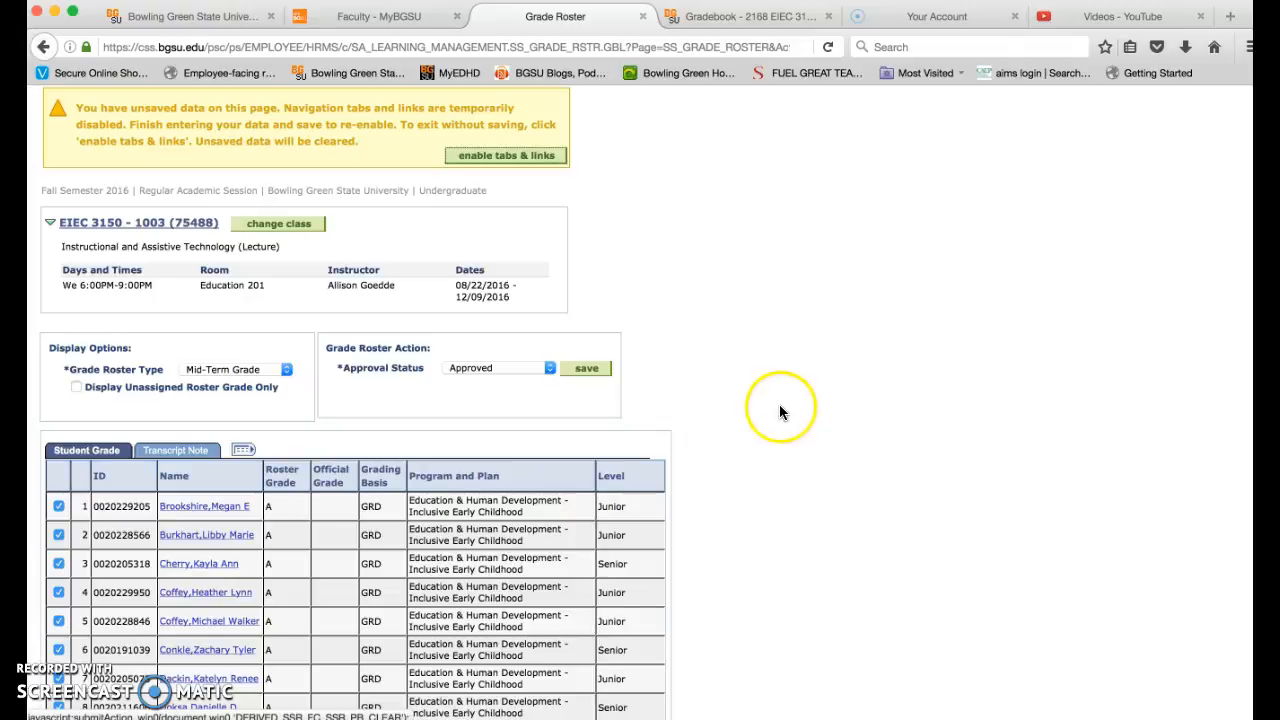
{"action": "left_click", "coordinate": [590, 370]}
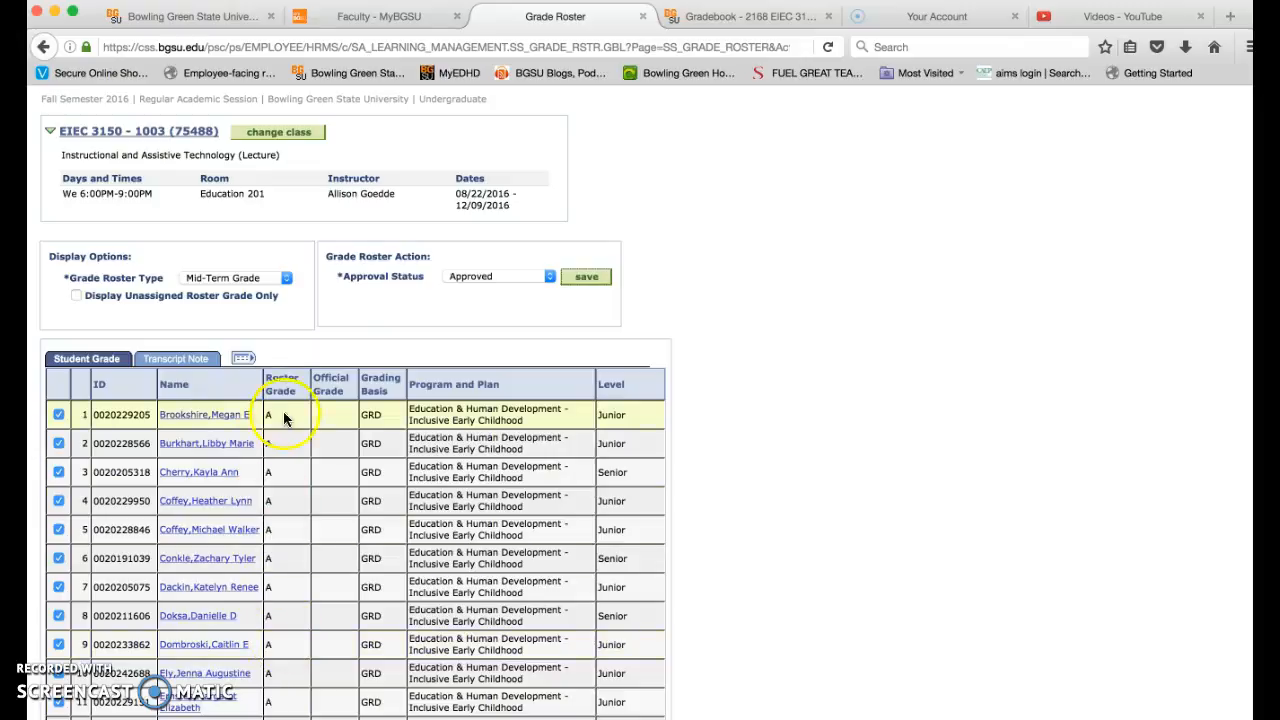
- Review the approved grades down to the last student and save the whole grade roster
{"action": "scroll", "coordinate": [727, 544], "scroll_direction": "down", "scroll_amount": 2}
{"action": "scroll", "coordinate": [727, 544], "scroll_direction": "down", "scroll_amount": 5}
{"action": "scroll", "coordinate": [727, 544], "scroll_direction": "down", "scroll_amount": 10}
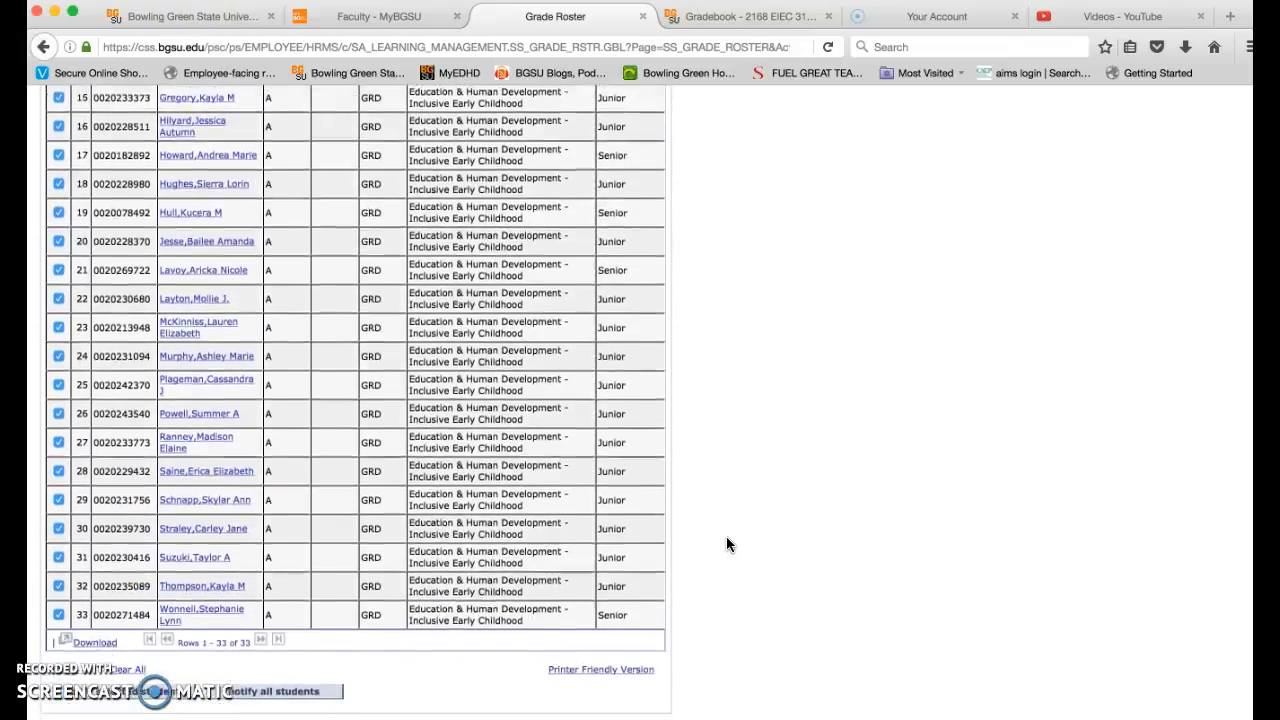
{"action": "scroll", "coordinate": [727, 544], "scroll_direction": "down", "scroll_amount": 3}
{"action": "left_click", "coordinate": [557, 615]}
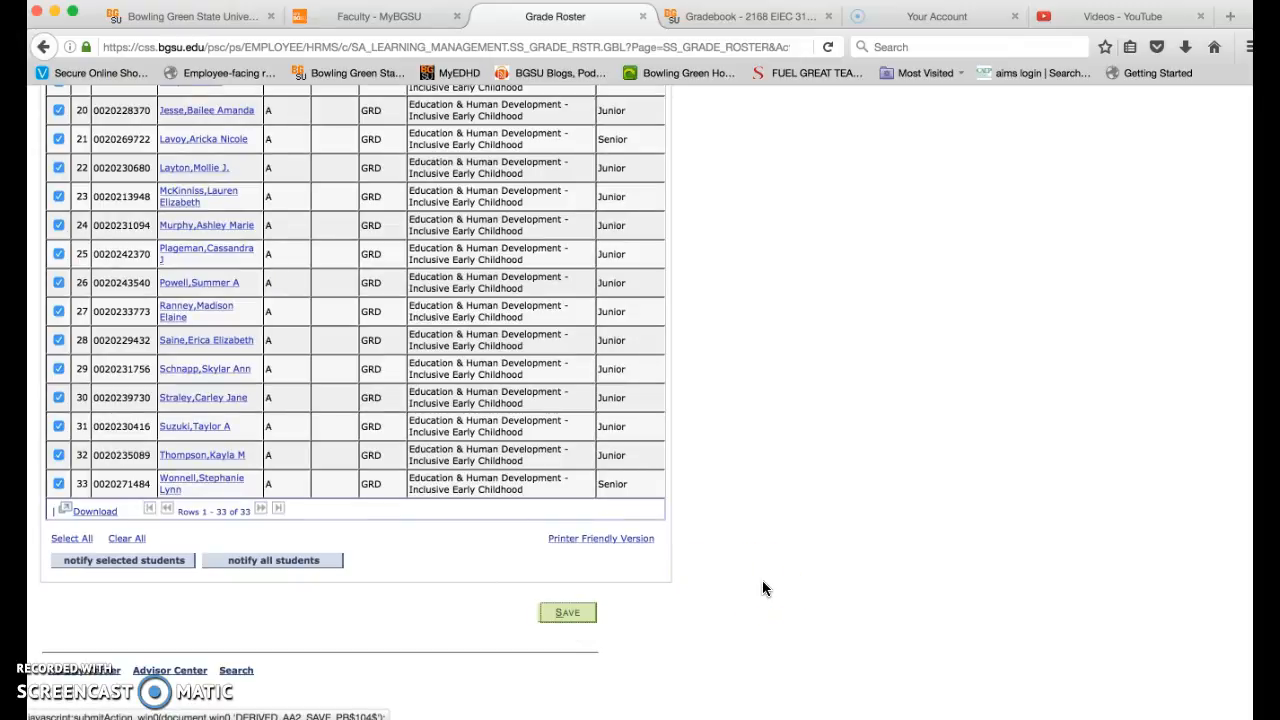
{"action": "left_click", "coordinate": [578, 612]}
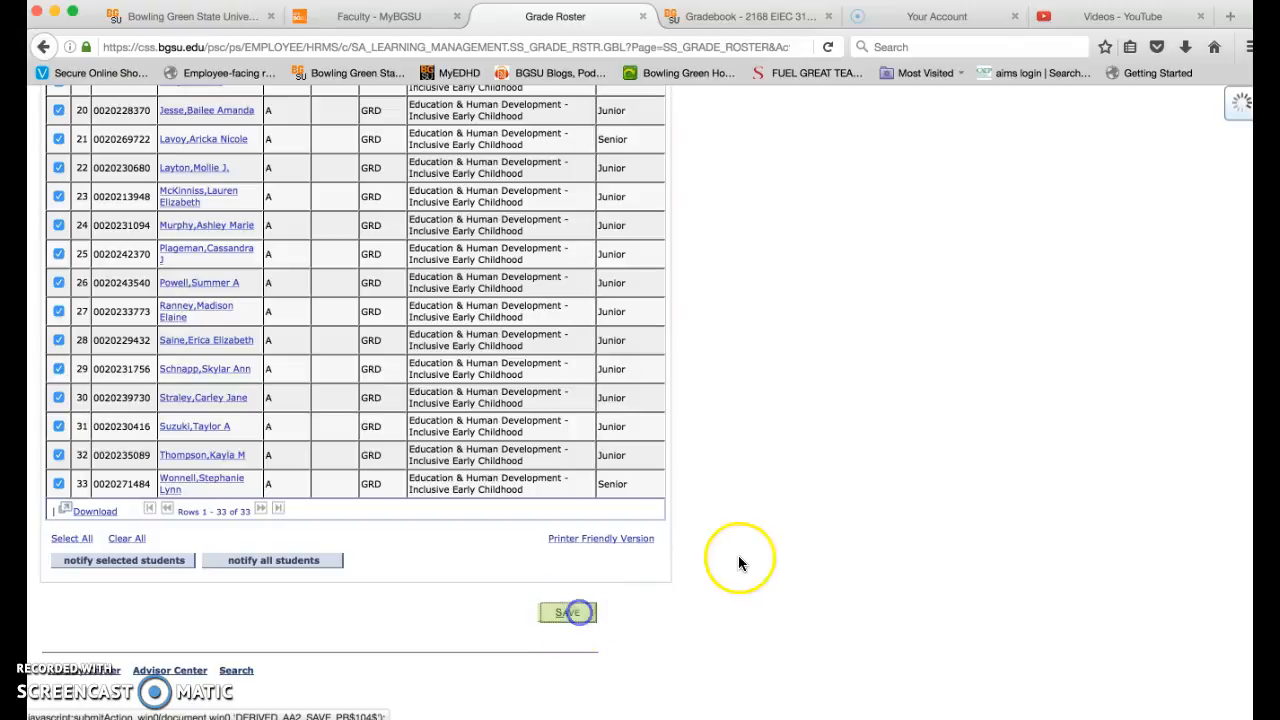
- Recheck the approval status above the student list and save the mid-term grade roster again
{"action": "scroll", "coordinate": [744, 556], "scroll_direction": "up", "scroll_amount": 5}
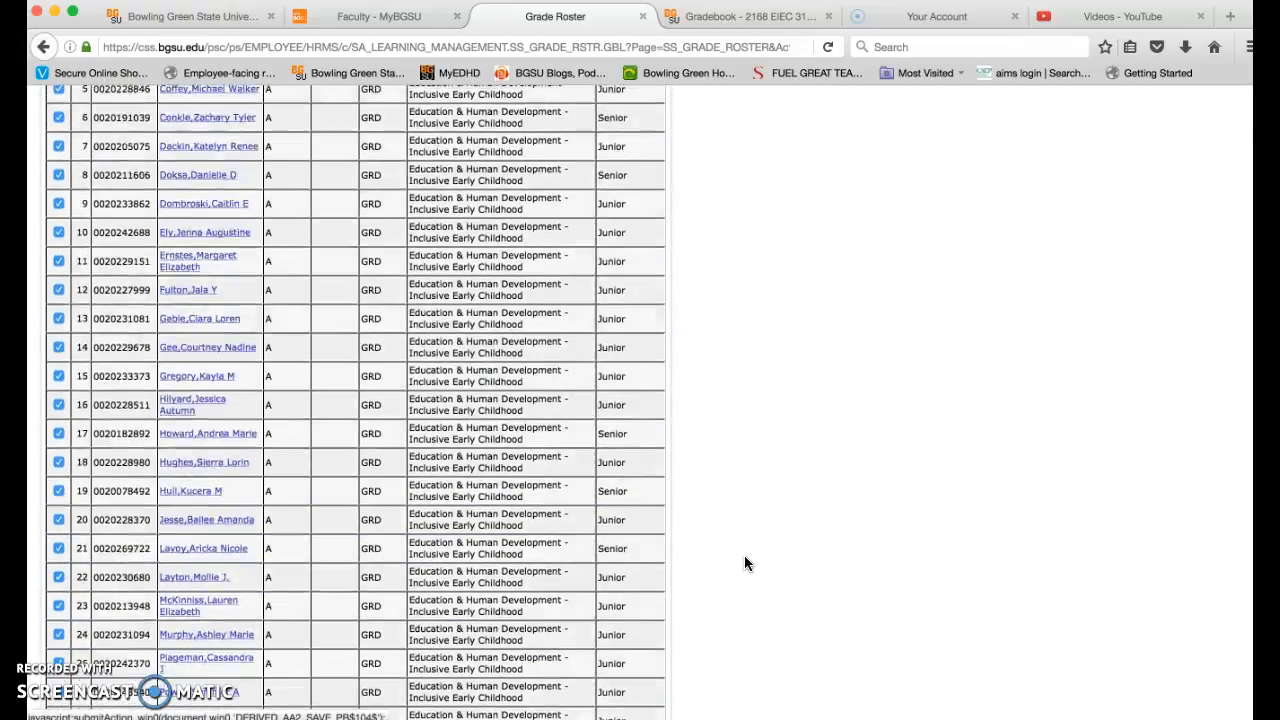
{"action": "scroll", "coordinate": [744, 563], "scroll_direction": "up", "scroll_amount": 6}
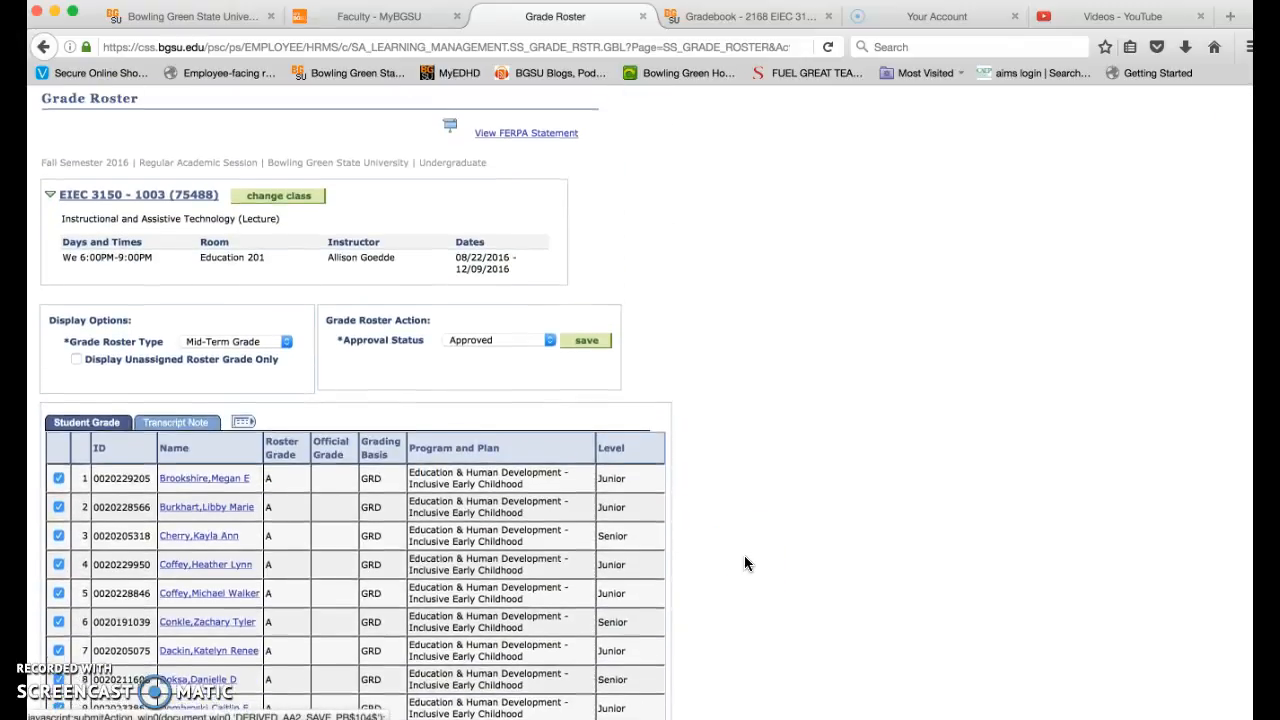
{"action": "scroll", "coordinate": [744, 563], "scroll_direction": "up", "scroll_amount": 1}
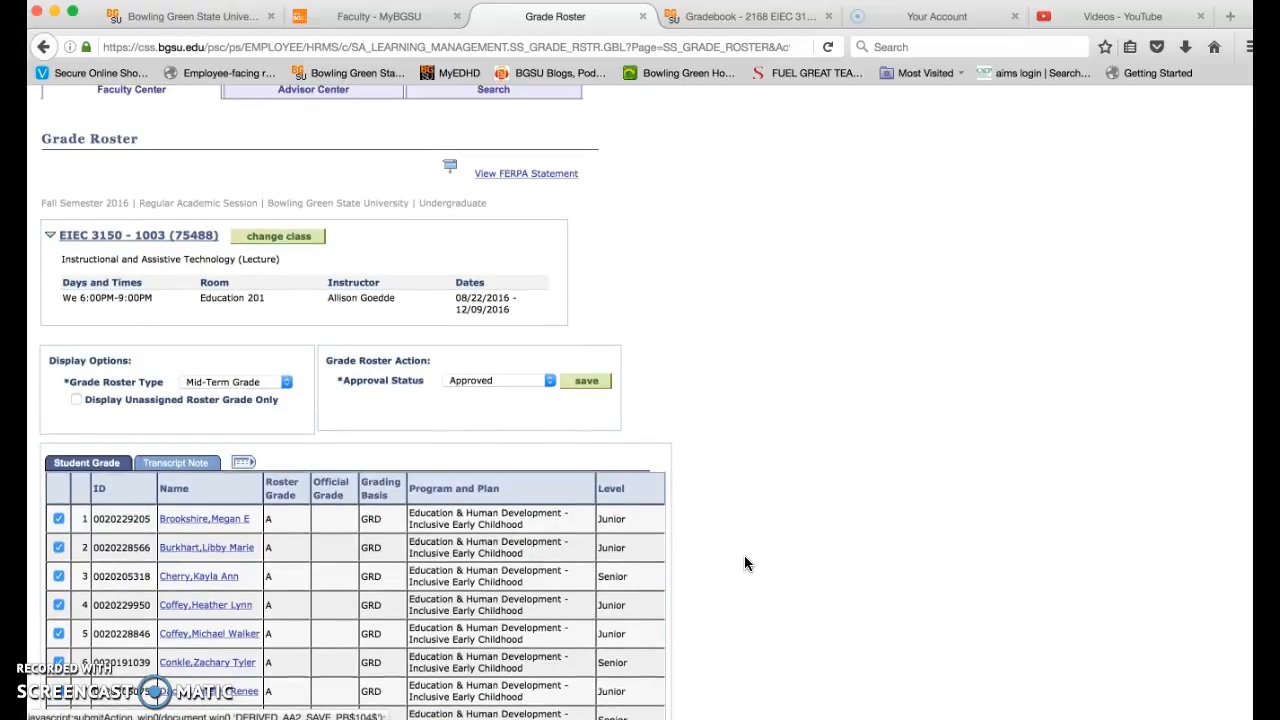
{"action": "scroll", "coordinate": [744, 563], "scroll_direction": "down", "scroll_amount": 1}
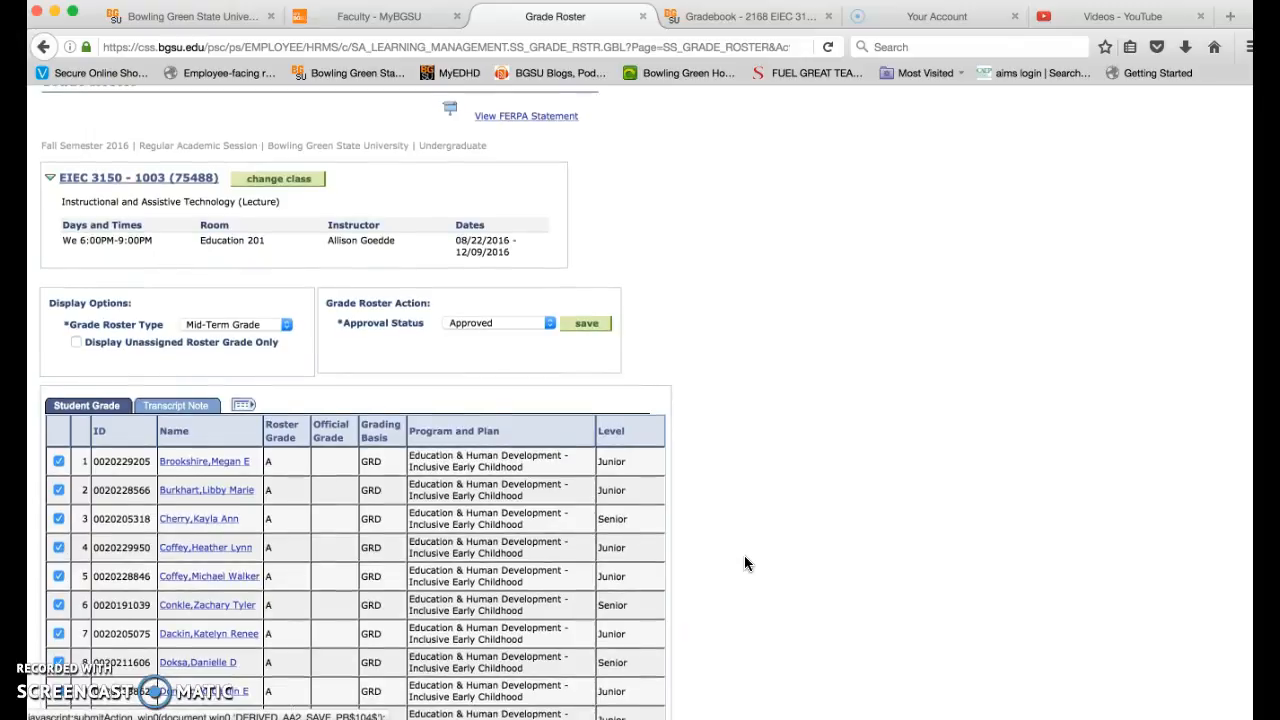
{"action": "scroll", "coordinate": [744, 563], "scroll_direction": "down", "scroll_amount": 5}
{"action": "scroll", "coordinate": [744, 563], "scroll_direction": "down", "scroll_amount": 5}
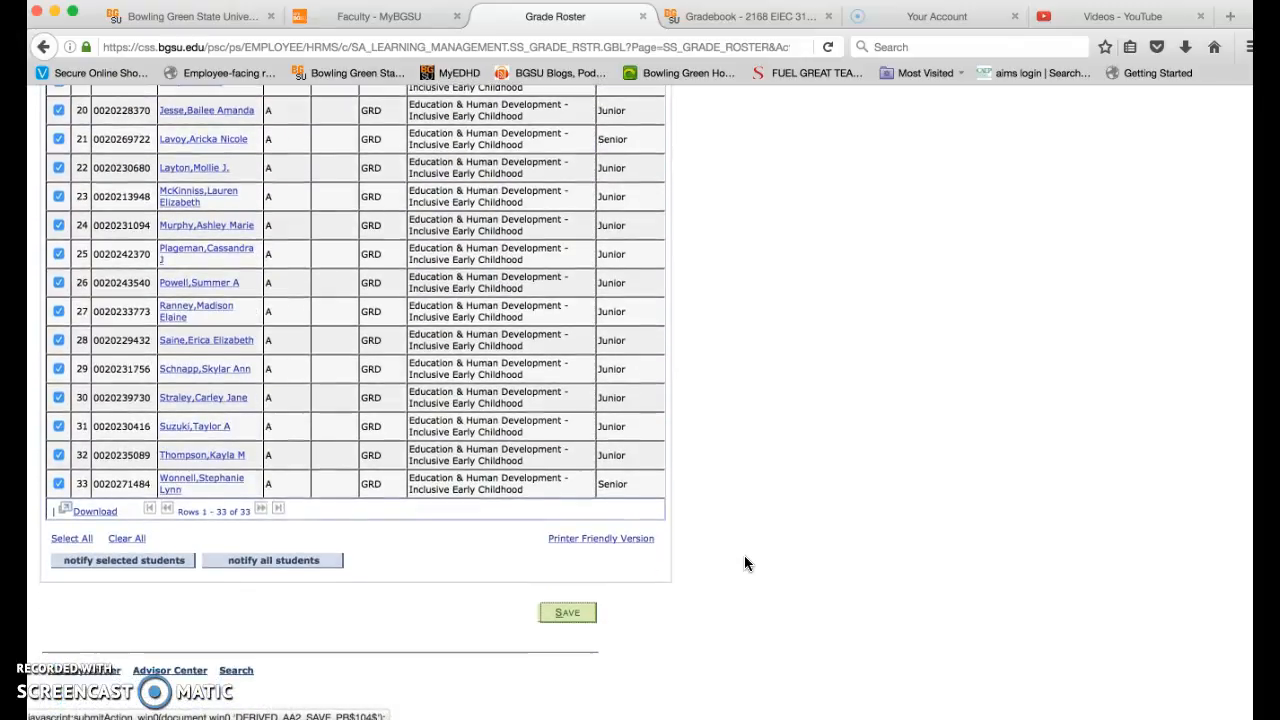
{"action": "left_click", "coordinate": [566, 613]}
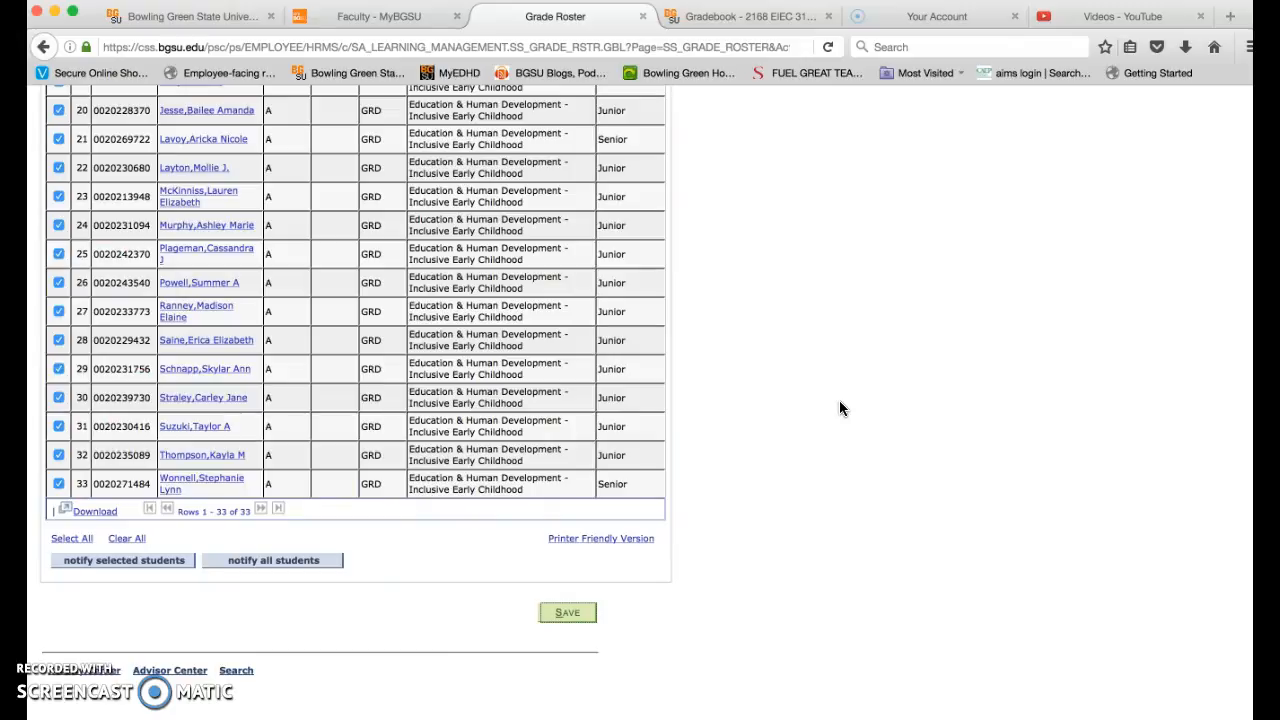
{"action": "scroll", "coordinate": [840, 408], "scroll_direction": "up", "scroll_amount": 1}
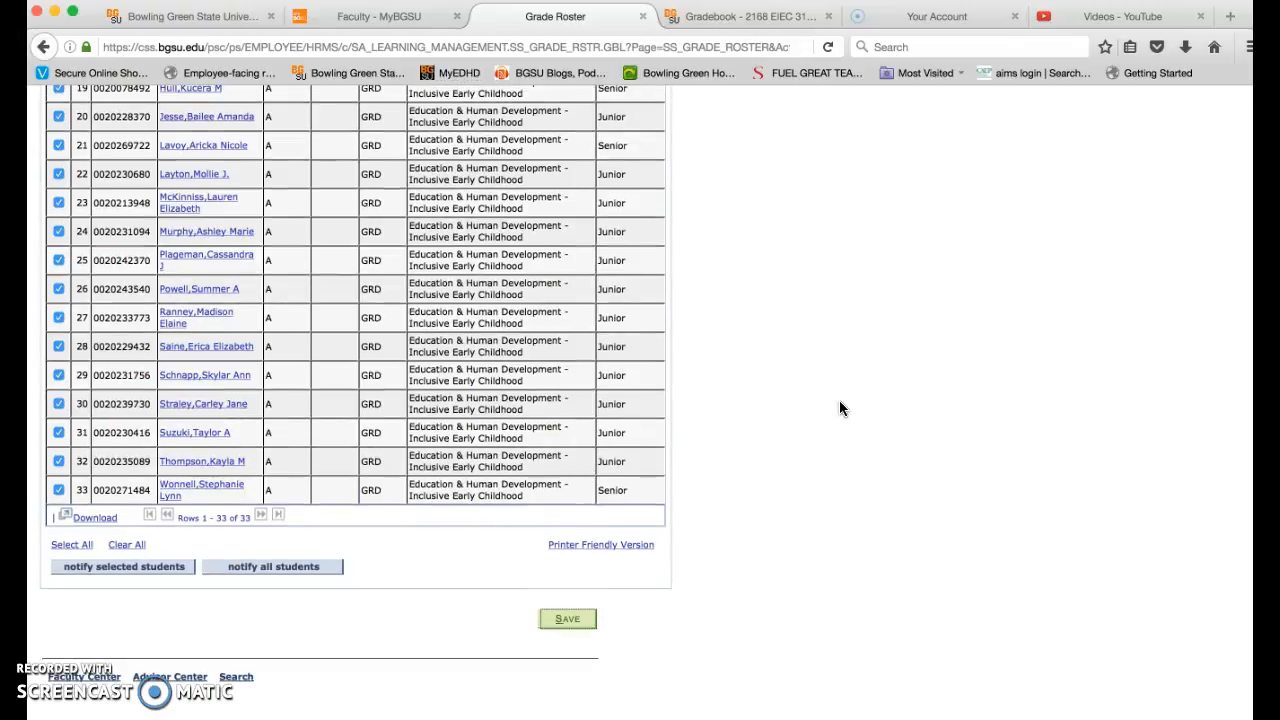
{"action": "left_click", "coordinate": [584, 624]}
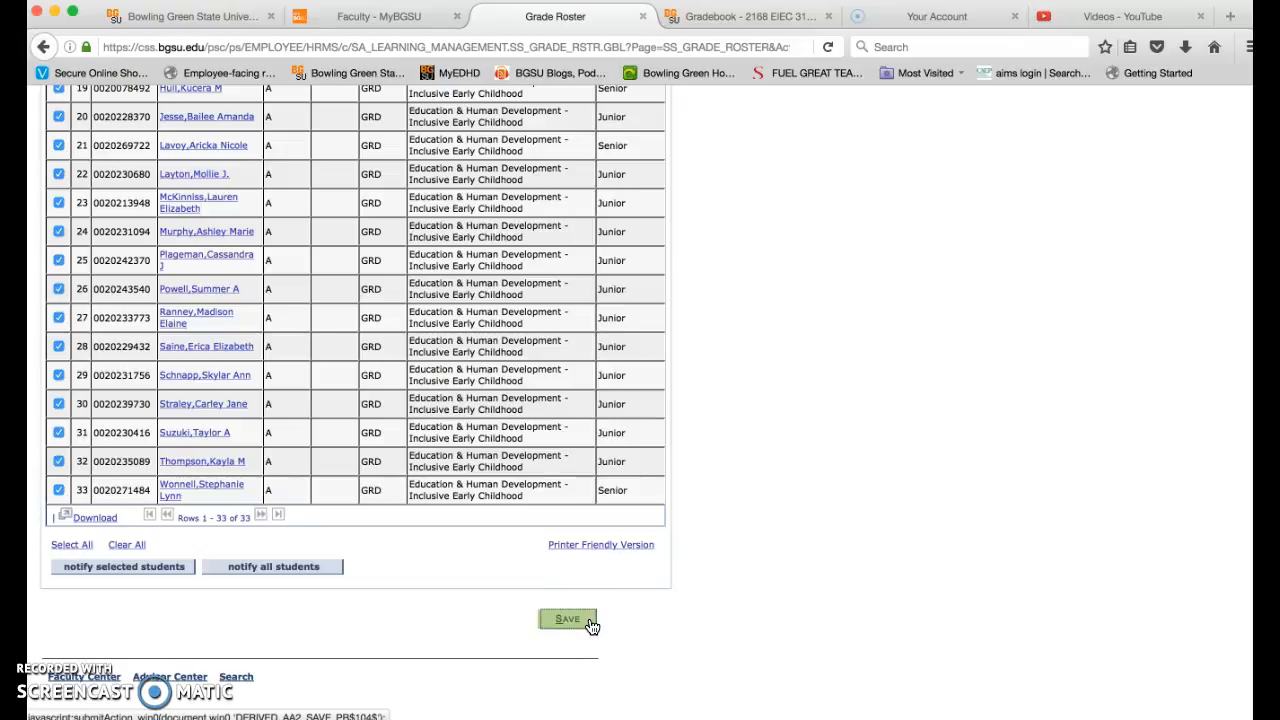
{"action": "left_click", "coordinate": [592, 622]}
{"action": "left_click", "coordinate": [737, 401]}
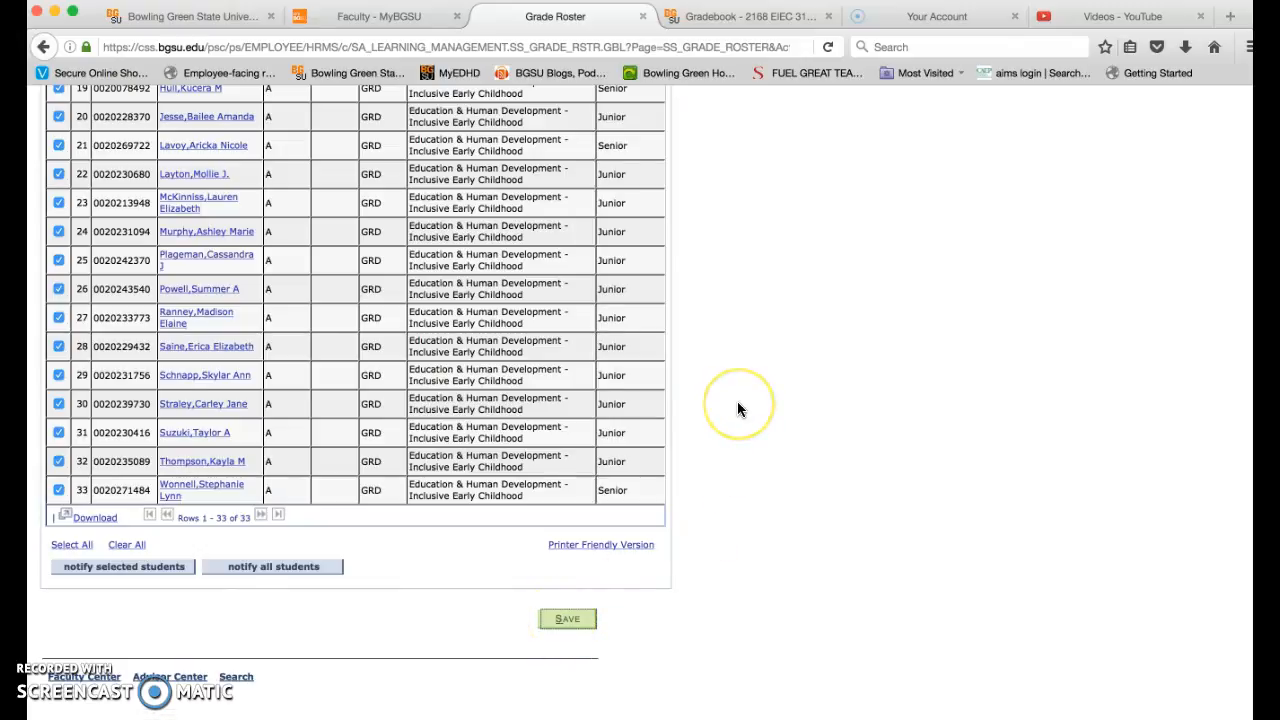
- Check the Approval Status options and look over the mid-term roster down to its last student
{"action": "scroll", "coordinate": [737, 401], "scroll_direction": "up", "scroll_amount": 10}
{"action": "scroll", "coordinate": [737, 409], "scroll_direction": "up", "scroll_amount": 3}
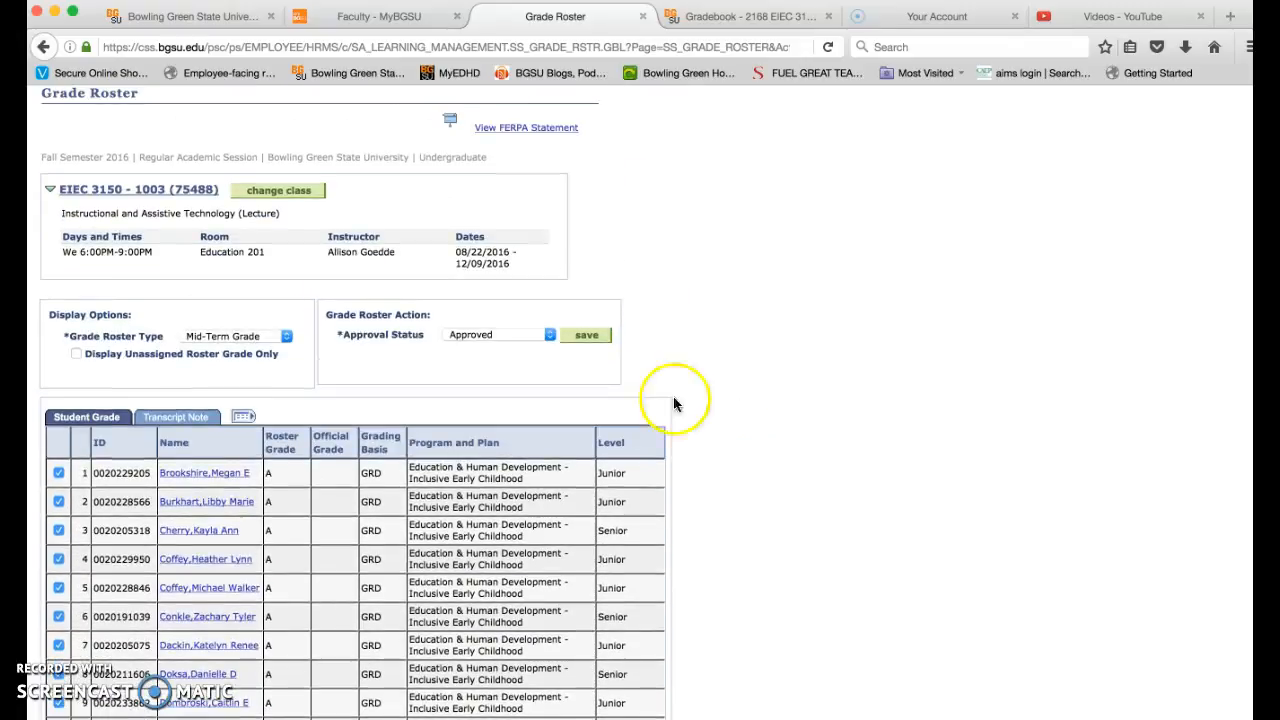
{"action": "left_click", "coordinate": [548, 334]}
{"action": "left_click", "coordinate": [548, 334]}
{"action": "left_click", "coordinate": [728, 290]}
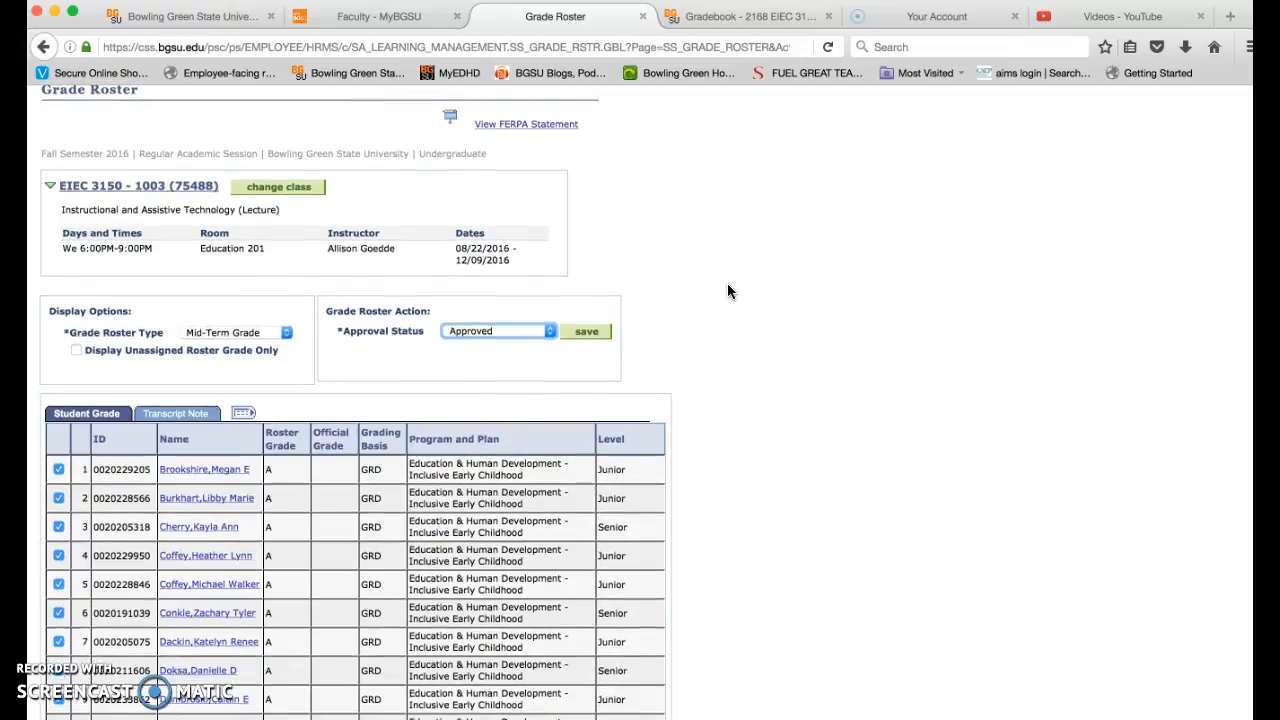
{"action": "scroll", "coordinate": [728, 290], "scroll_direction": "down", "scroll_amount": 3}
{"action": "scroll", "coordinate": [728, 290], "scroll_direction": "down", "scroll_amount": 10}
{"action": "left_click", "coordinate": [727, 252]}
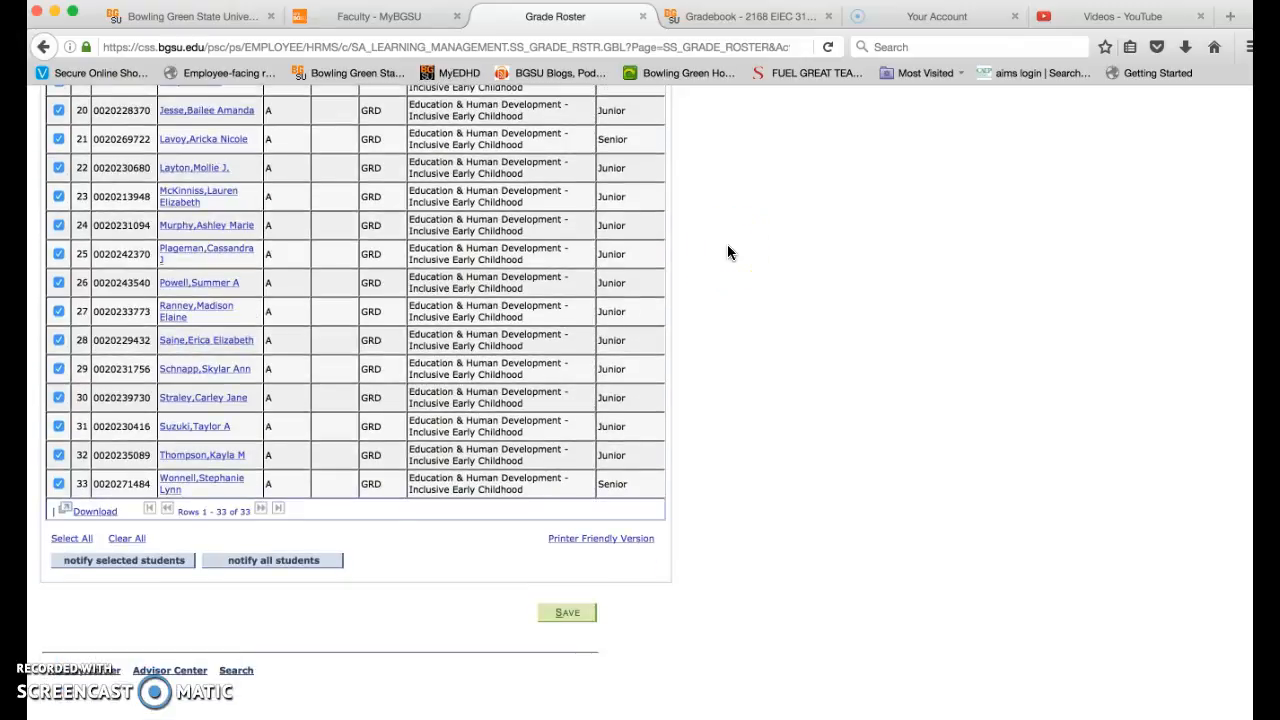